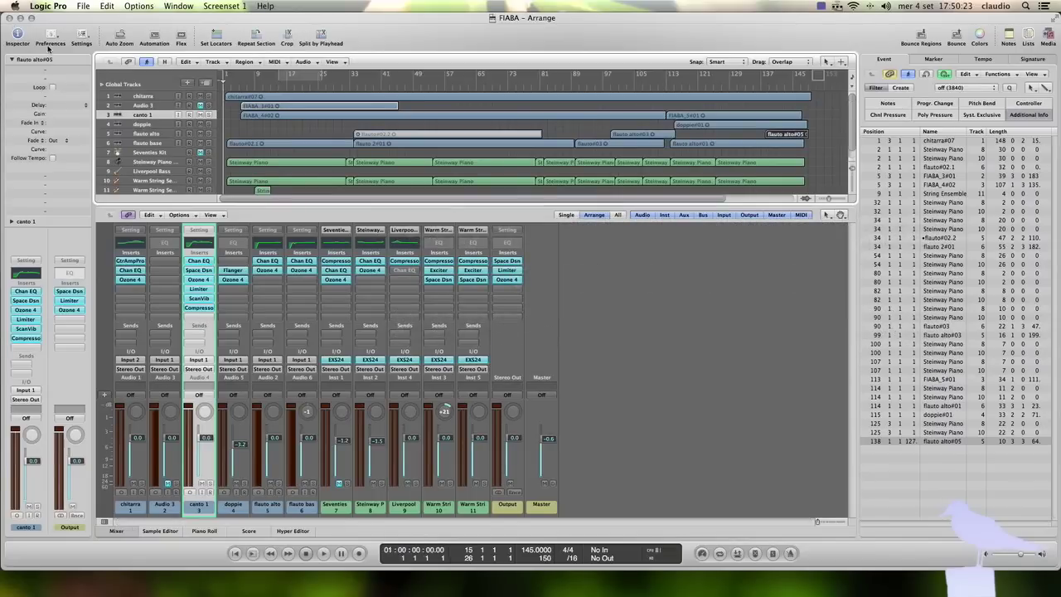
Step: Close the open FIABA project and create a new Empty Project from the Explore template collection
left_click(10, 18)
left_click(84, 7)
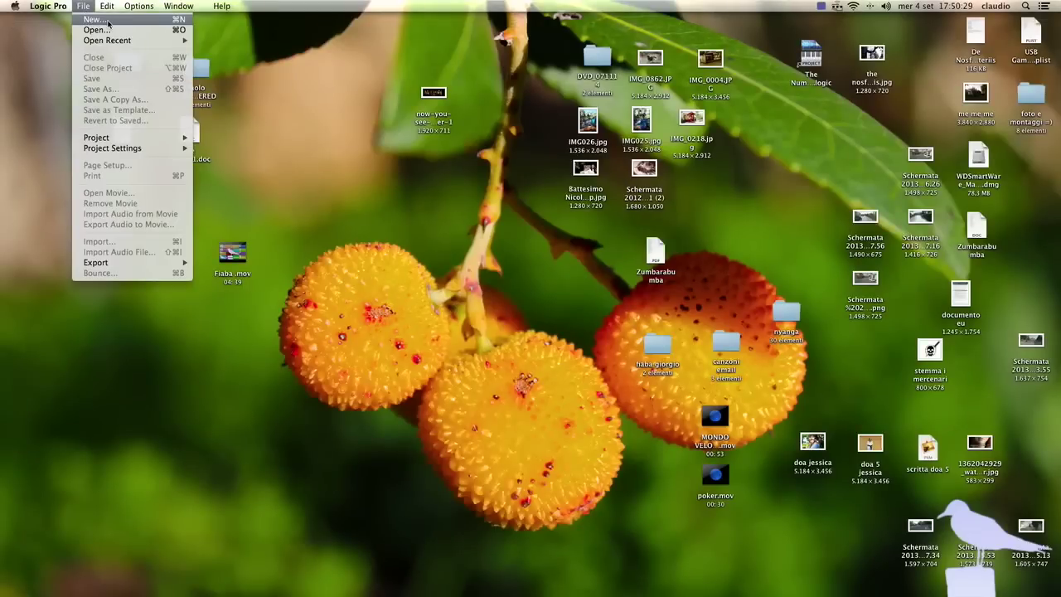
left_click(99, 21)
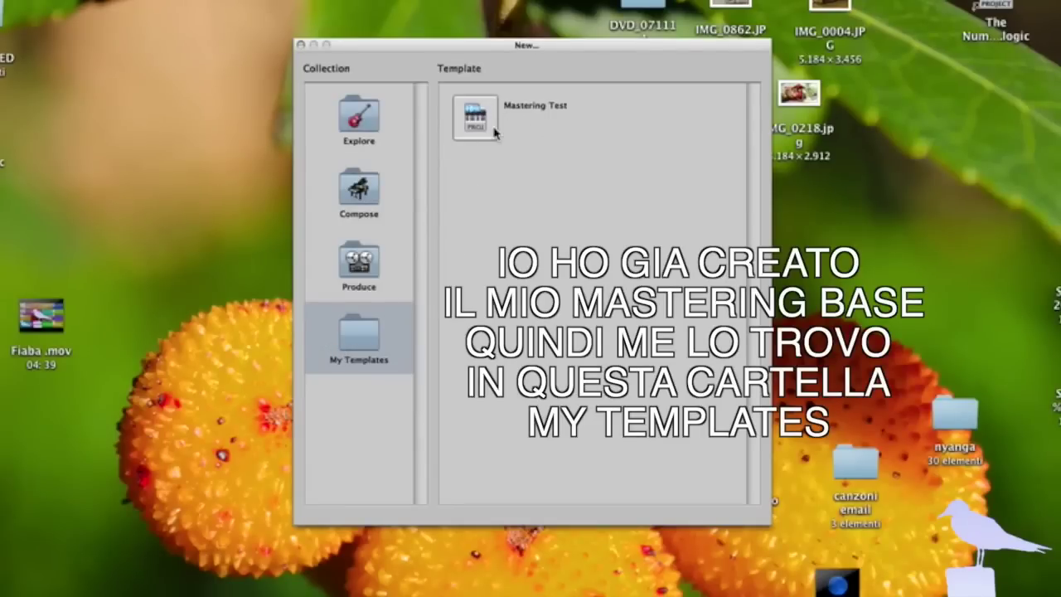
left_click(341, 125)
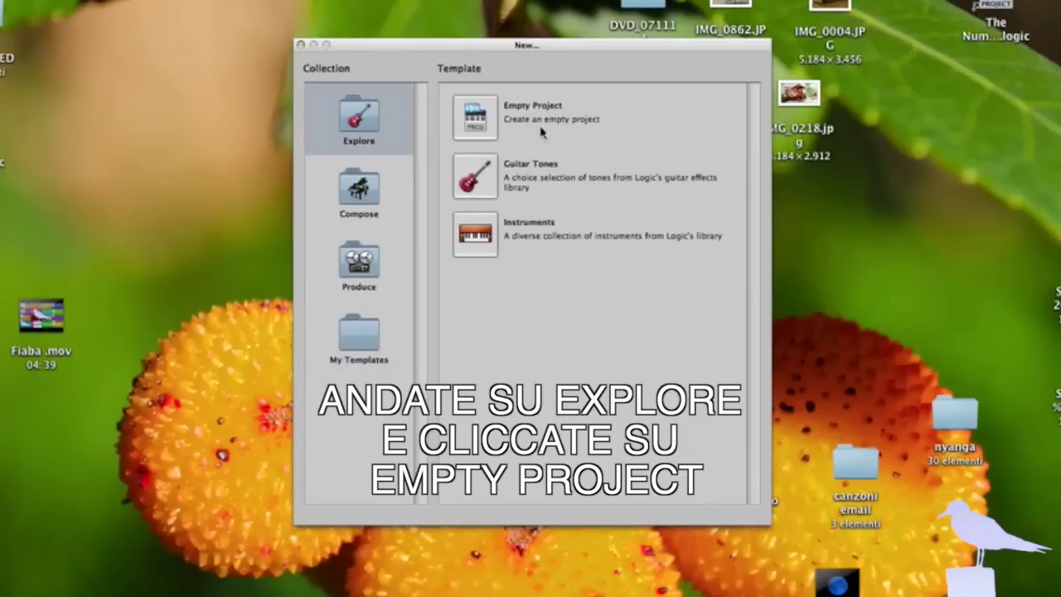
double_click(474, 121)
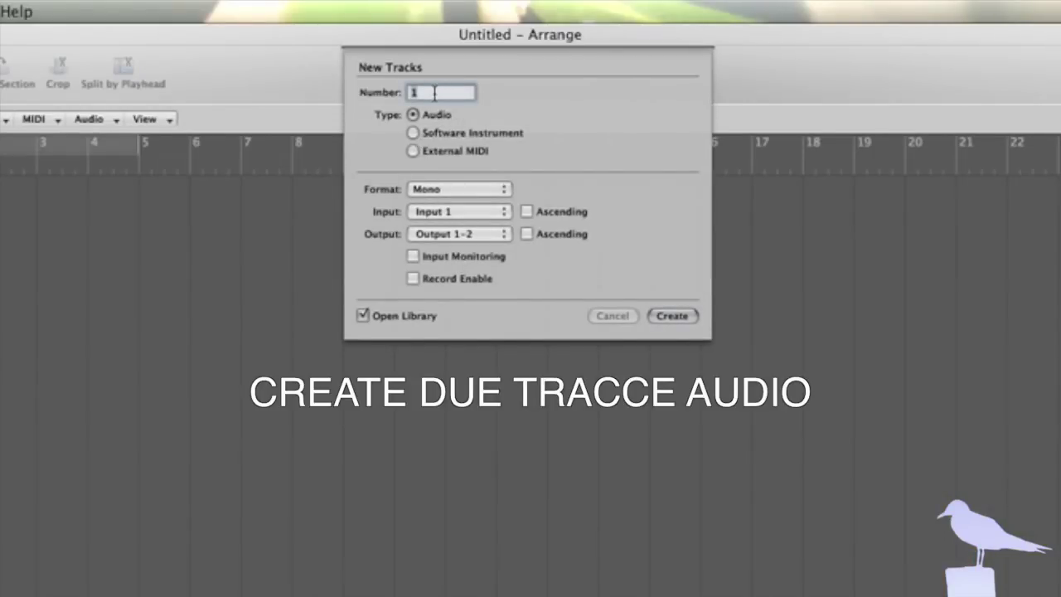
Step: Create two mono audio tracks in the new project
key("BackSpace")
type("2")
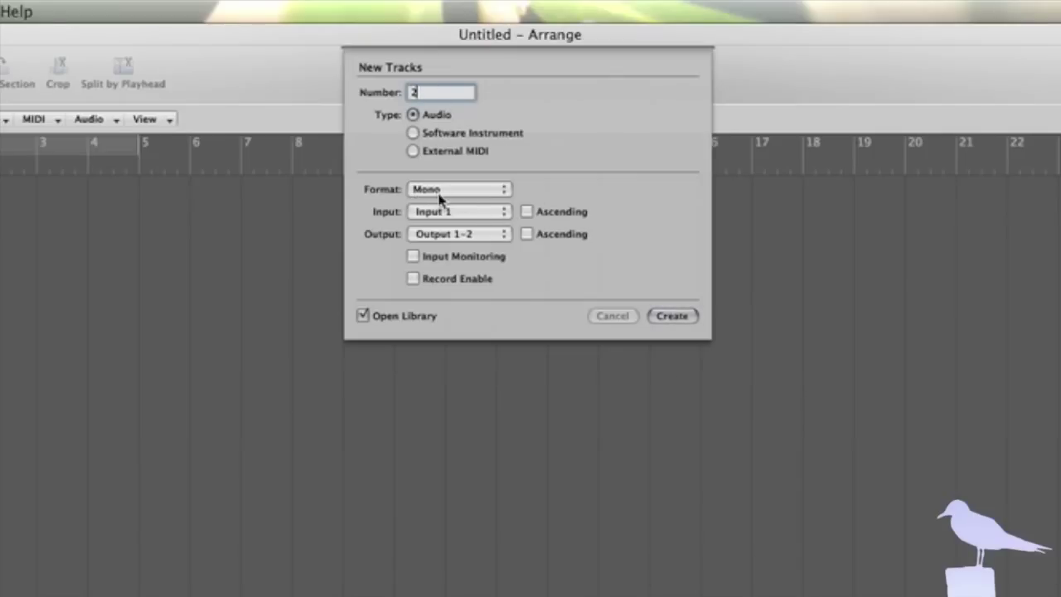
left_click(675, 318)
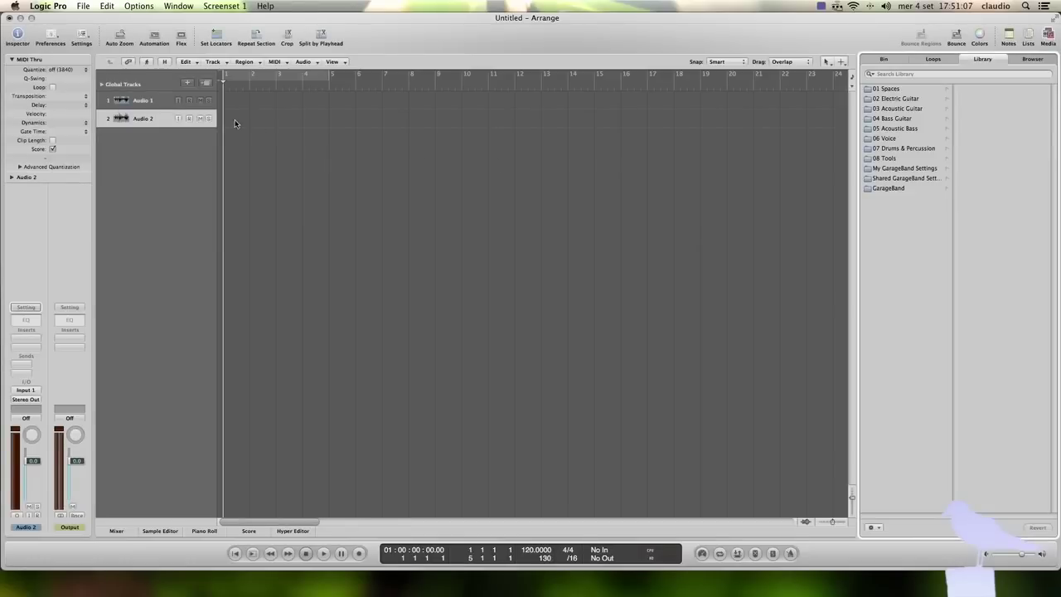
Step: Rename the first audio track as Undomastering
left_click(152, 103)
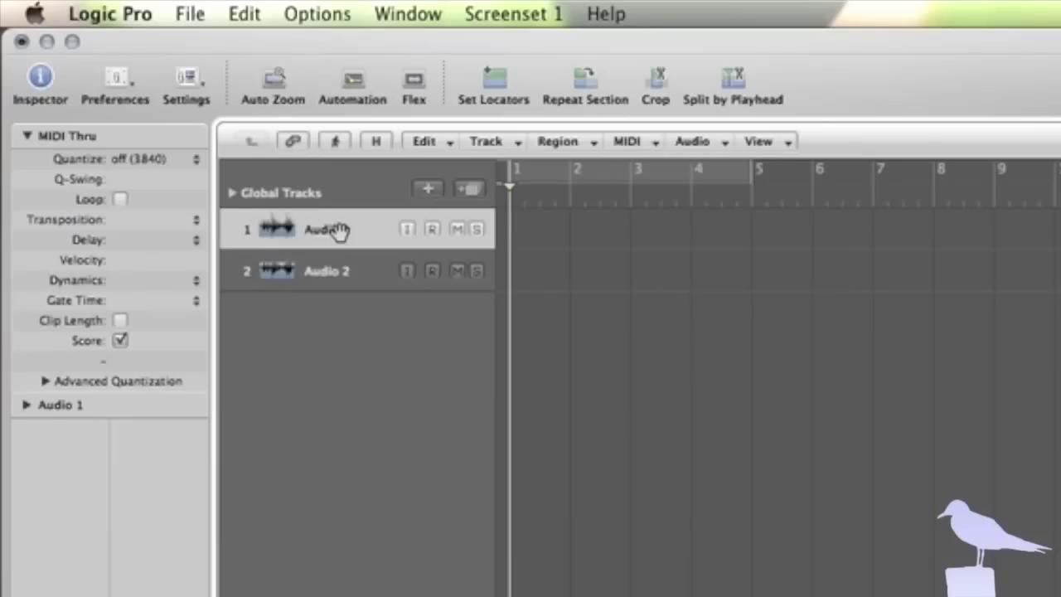
double_click(340, 231)
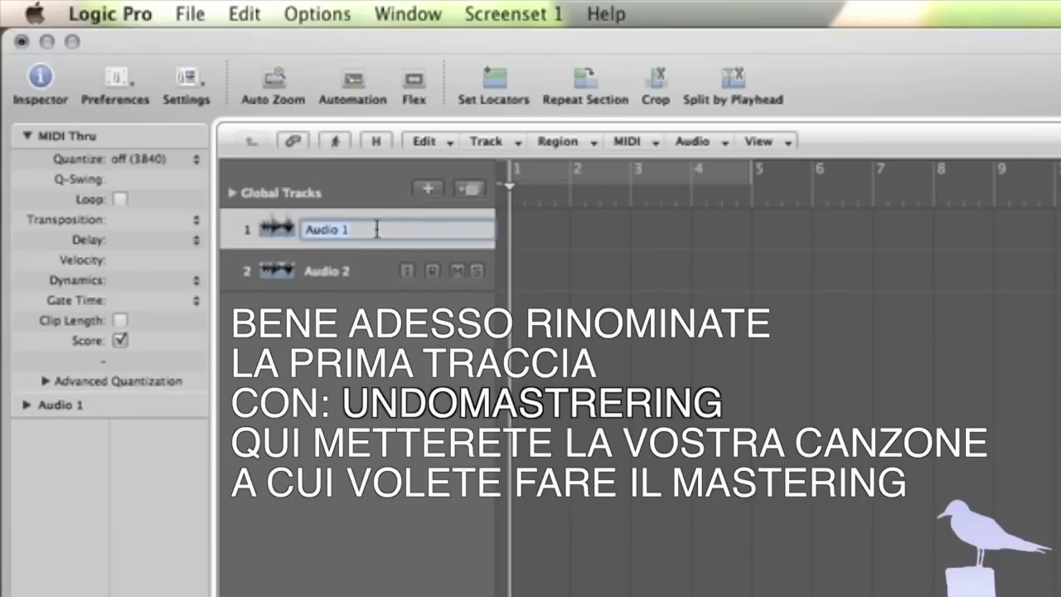
type("Undom")
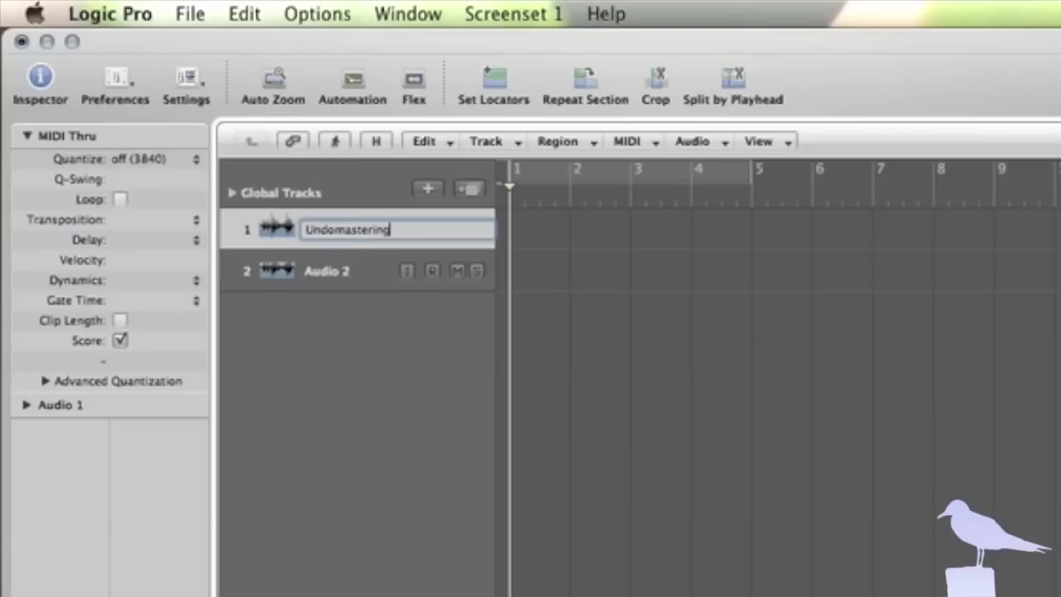
type("astering")
Step: Rename the second audio track as Riferimento
left_click(352, 270)
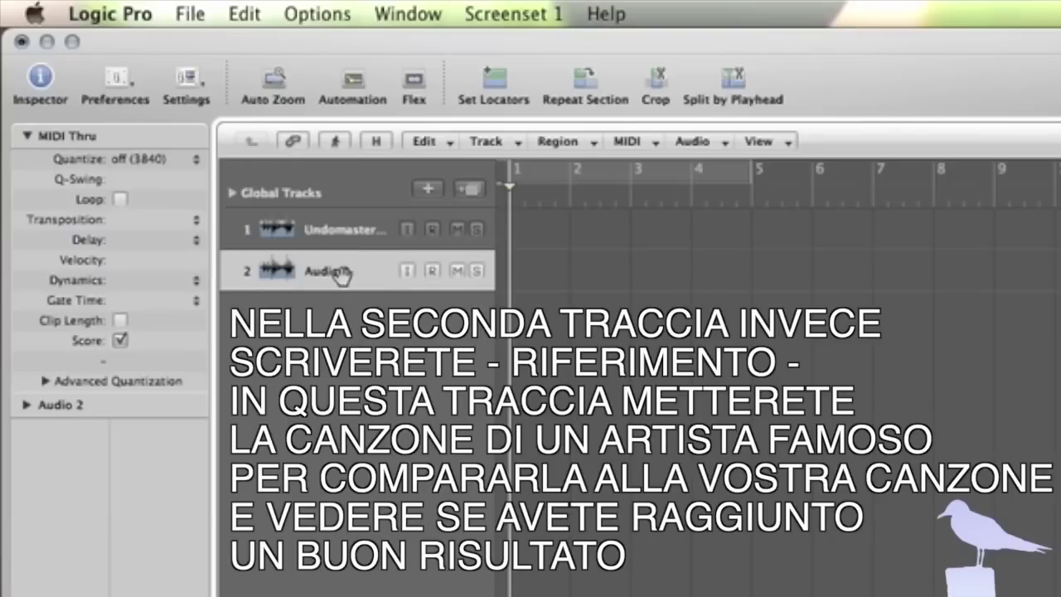
double_click(342, 272)
key("BackSpace")
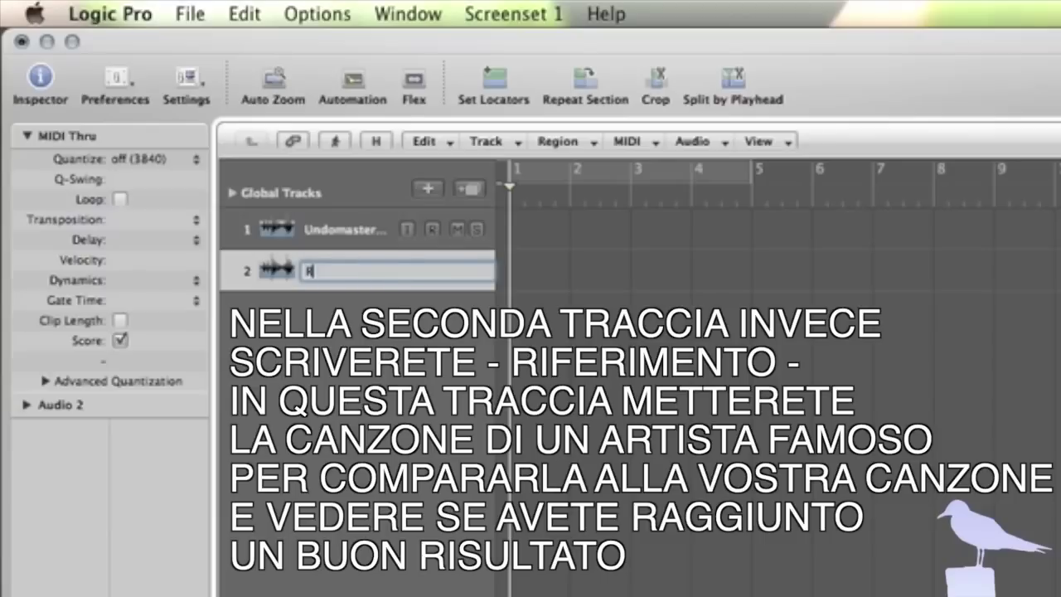
type("Riferimento")
key("Return")
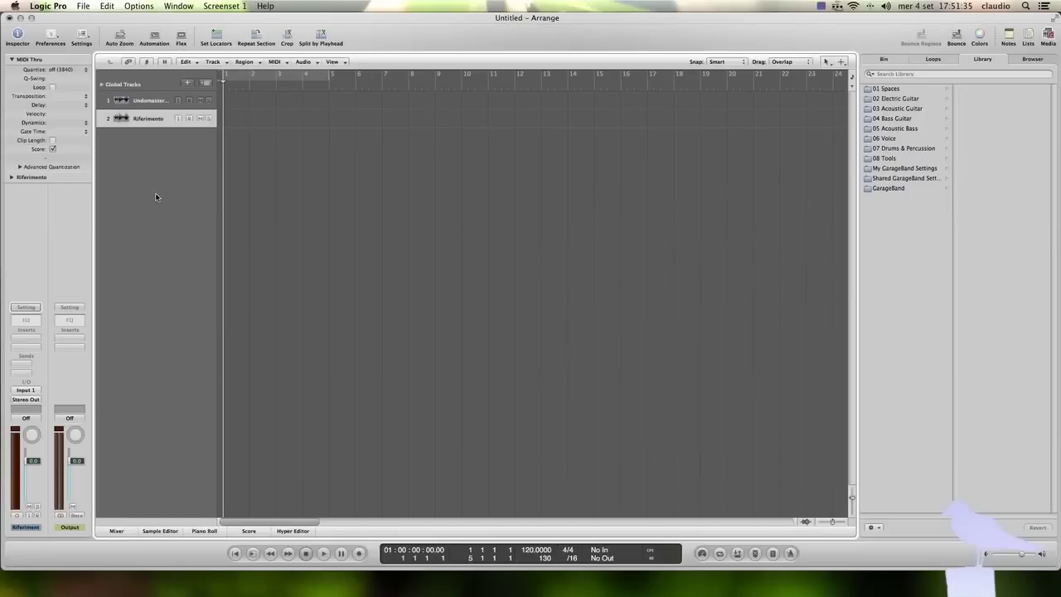
Step: Show the mixer and route the output of the Undomastering track to Bus 1
left_click(149, 101)
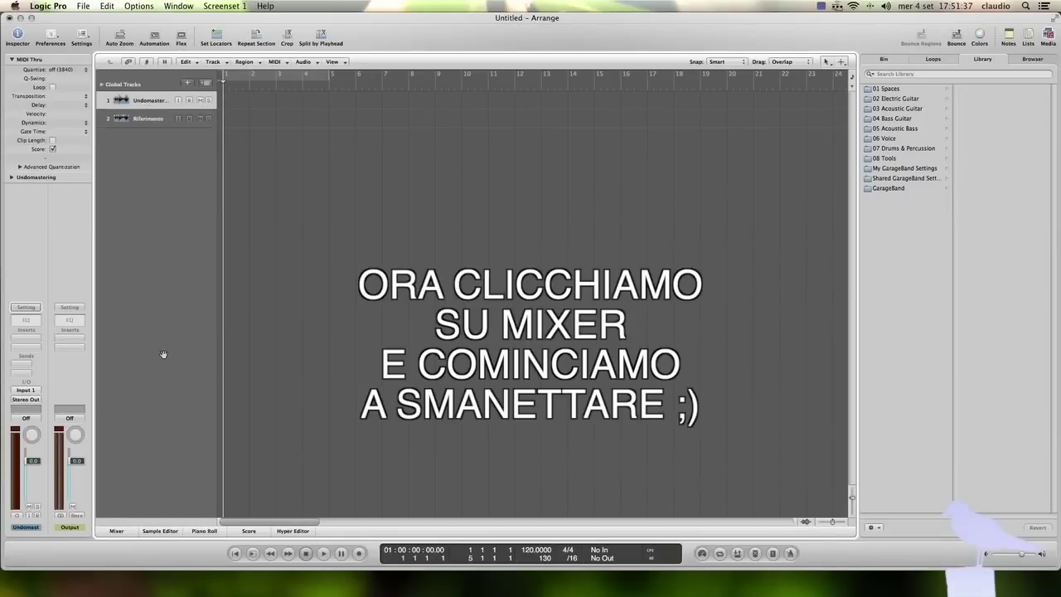
left_click(117, 532)
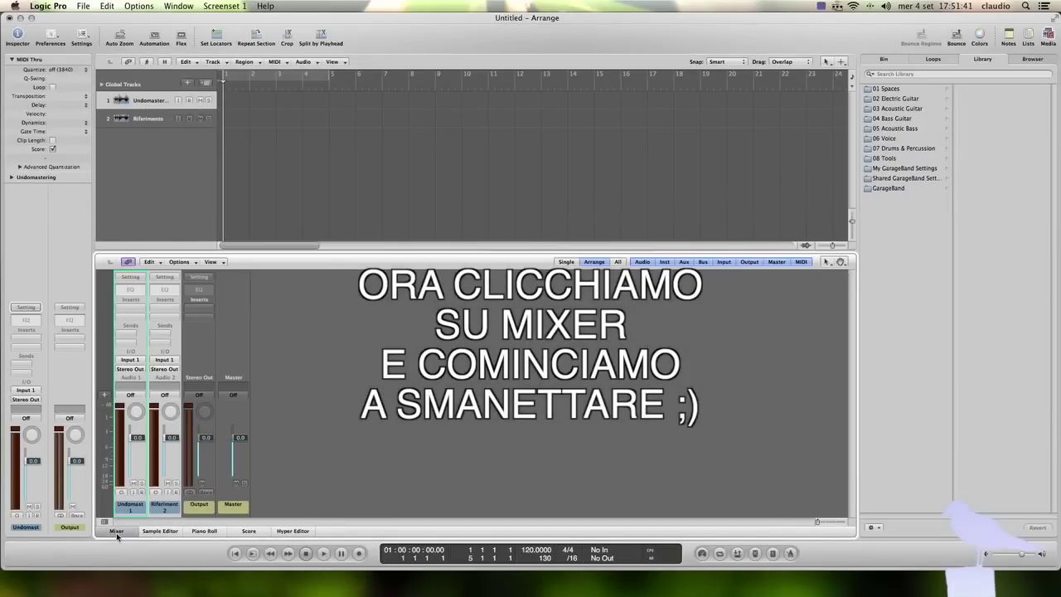
left_click(174, 346)
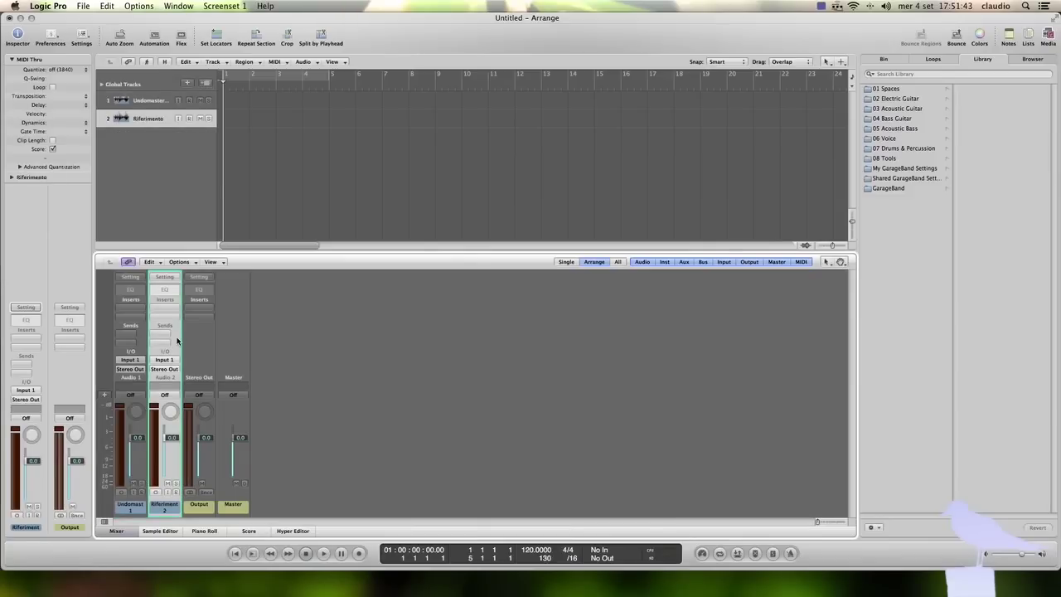
left_click(143, 347)
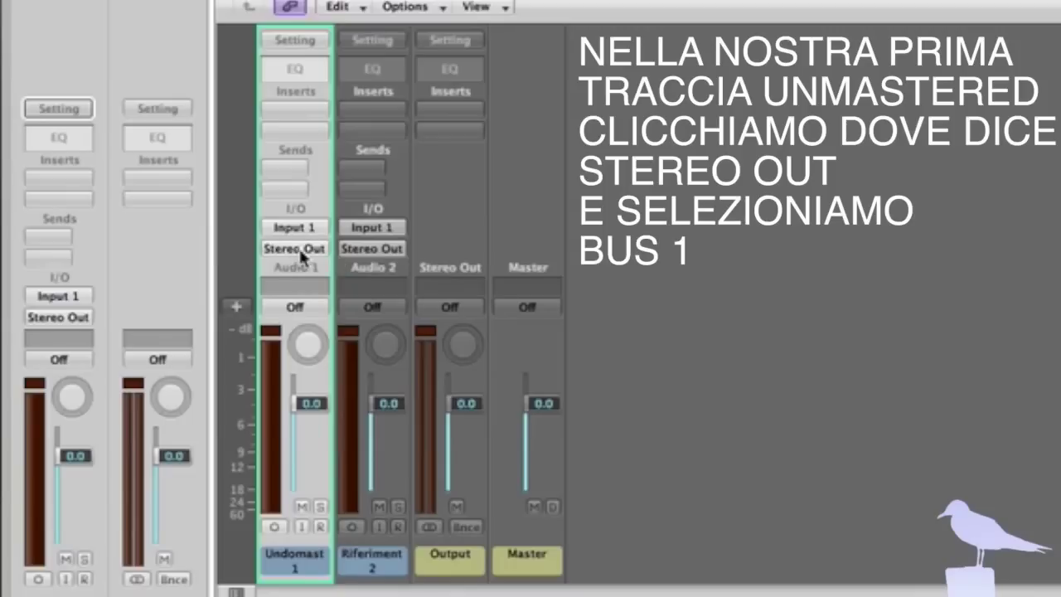
left_click(300, 254)
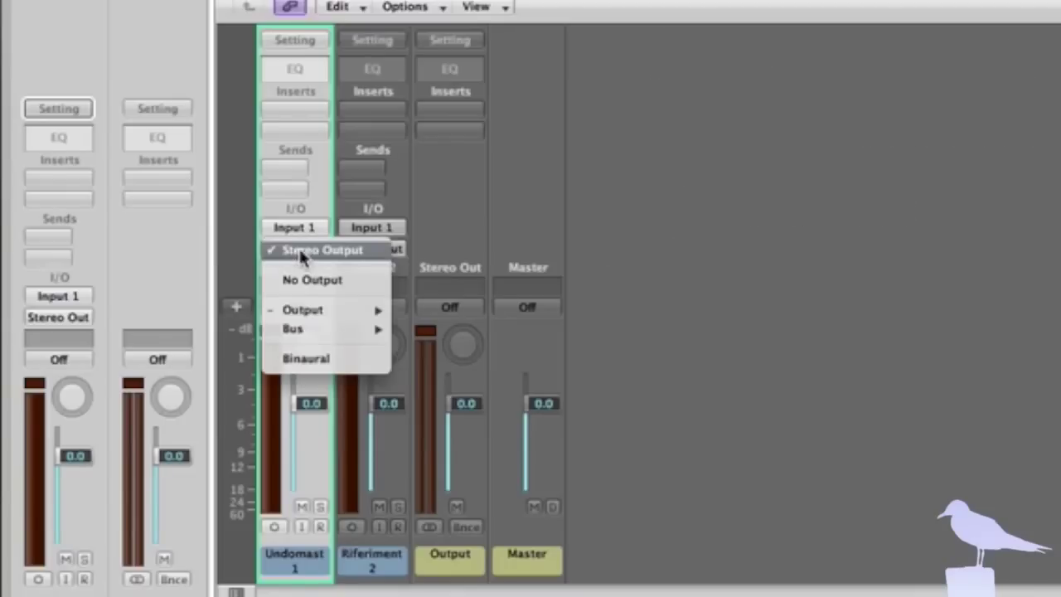
mouse_move(301, 331)
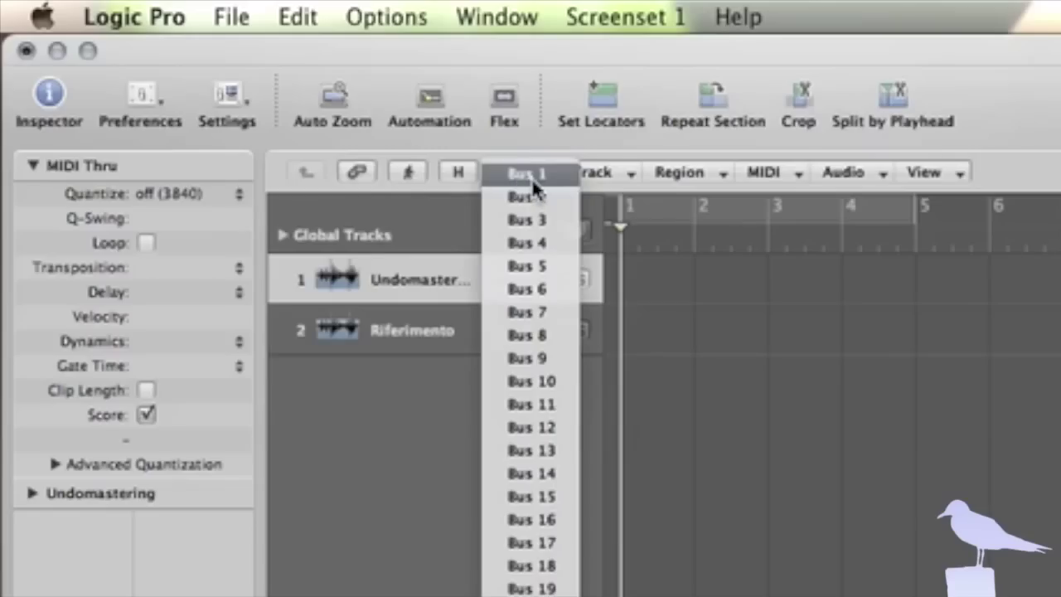
left_click(532, 178)
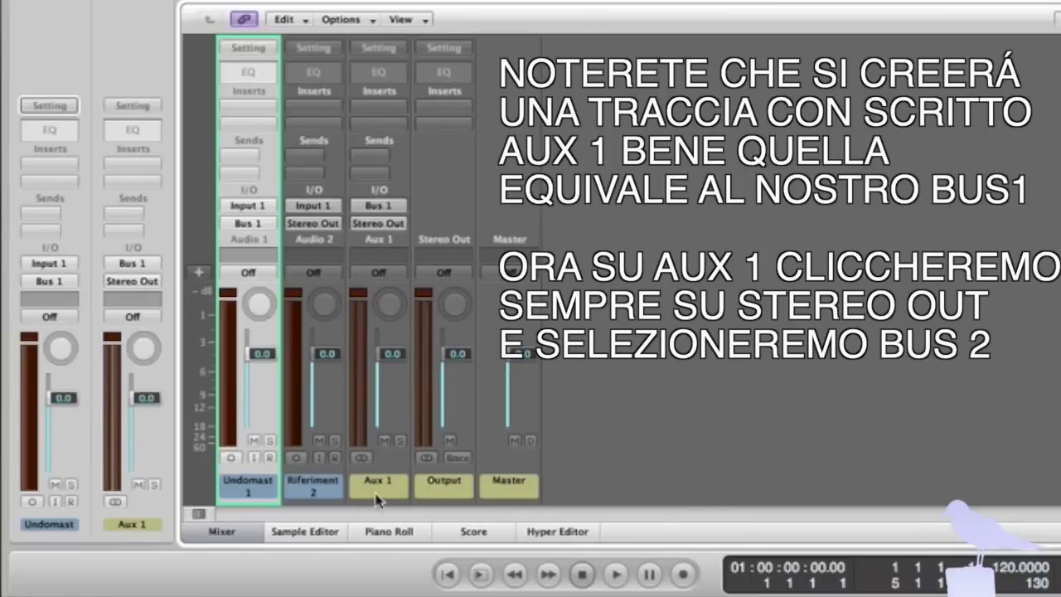
Step: Route the output of the Aux 1 channel to Bus 2
left_click(379, 224)
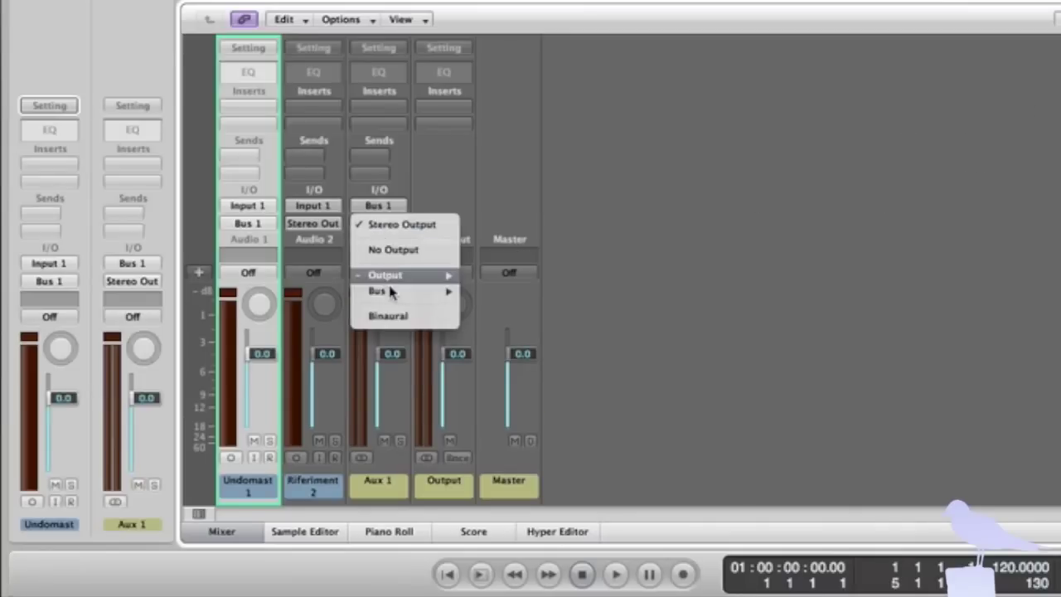
mouse_move(431, 291)
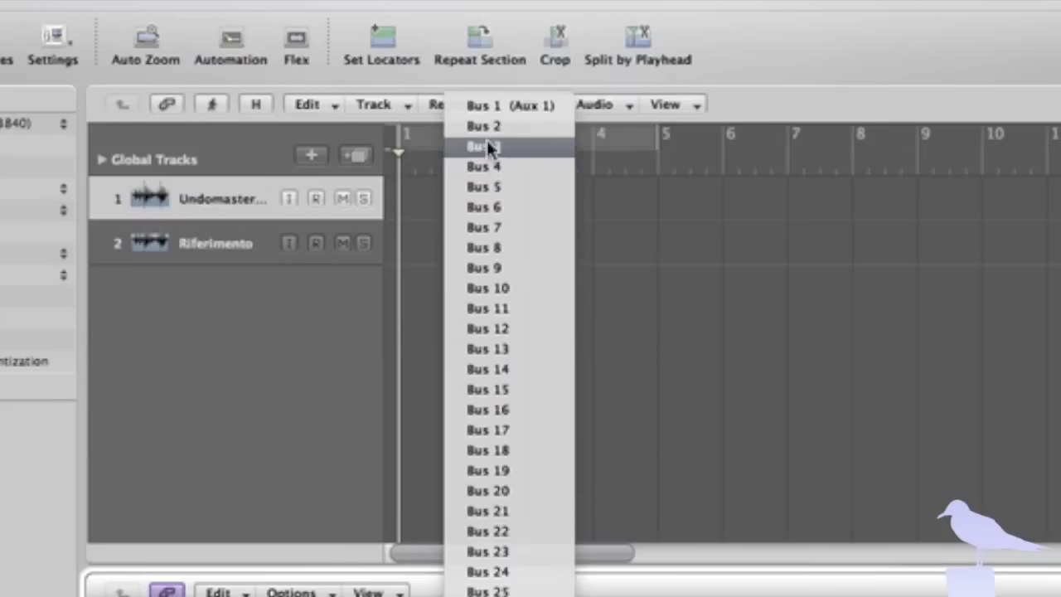
left_click(485, 126)
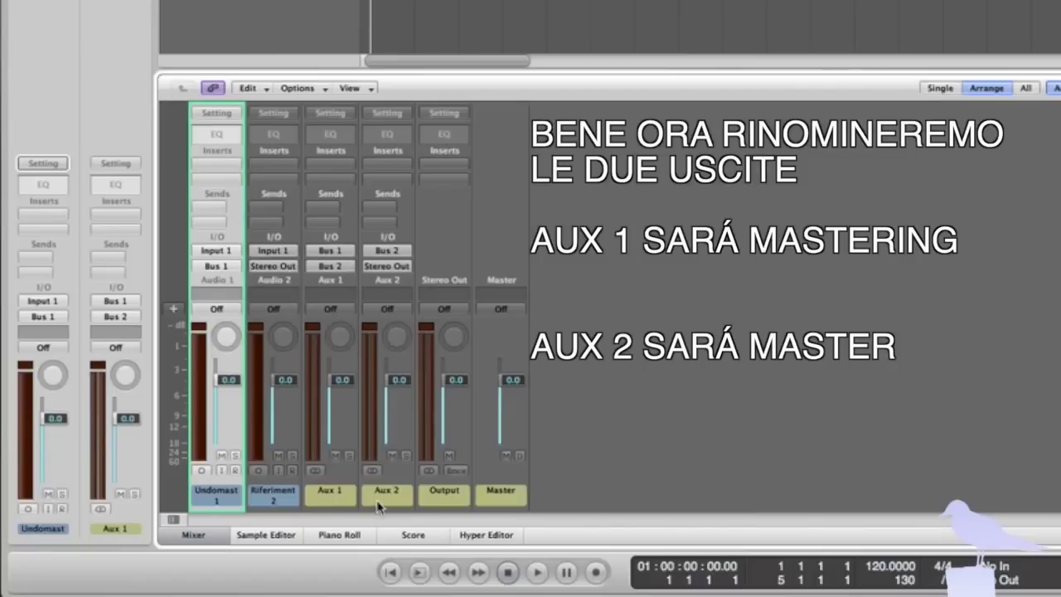
Step: Rename the Aux 1 channel strip as Mastering
left_click(330, 491)
double_click(330, 491)
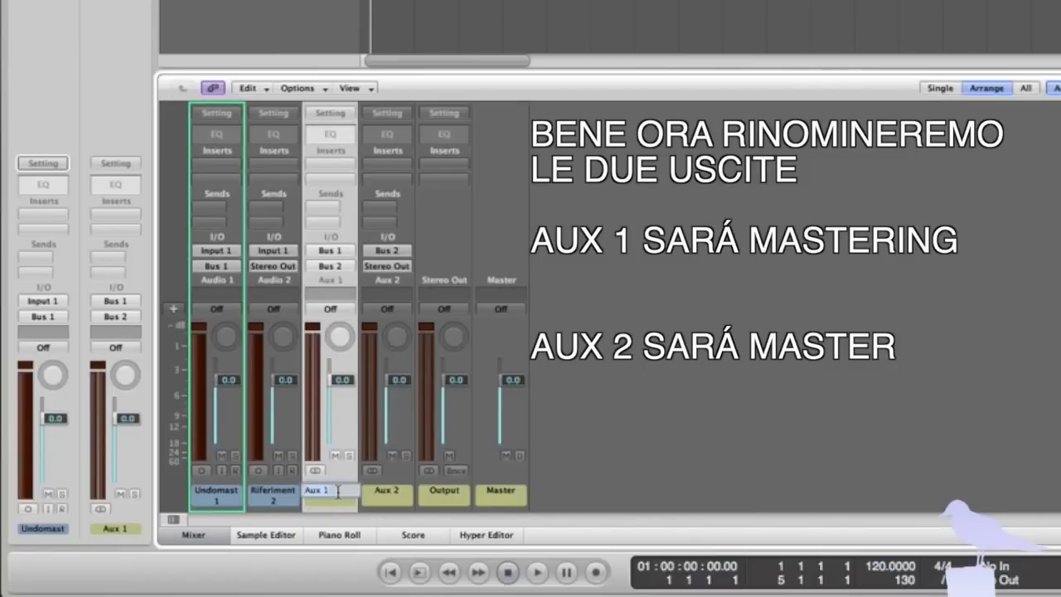
type("Mastering")
key("Return")
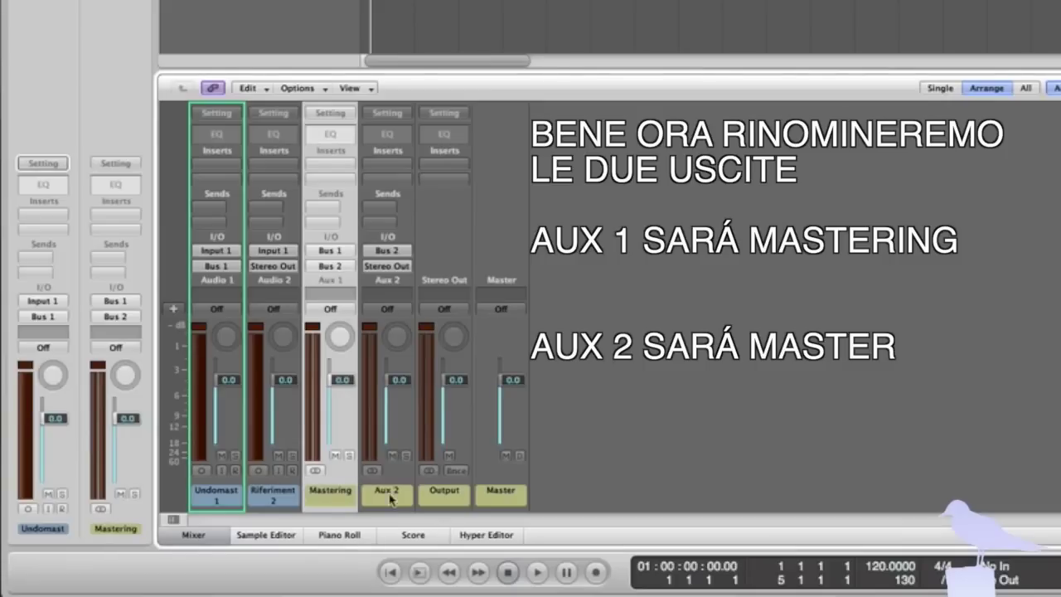
Step: Rename the Aux 2 channel strip as Master
double_click(387, 491)
type("M")
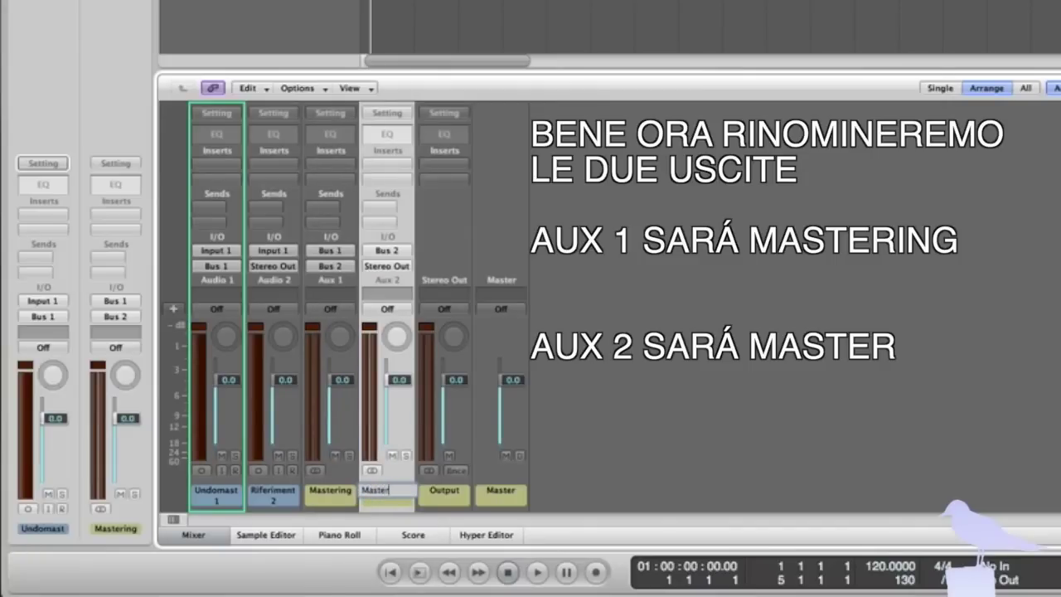
type("aster")
key("Return")
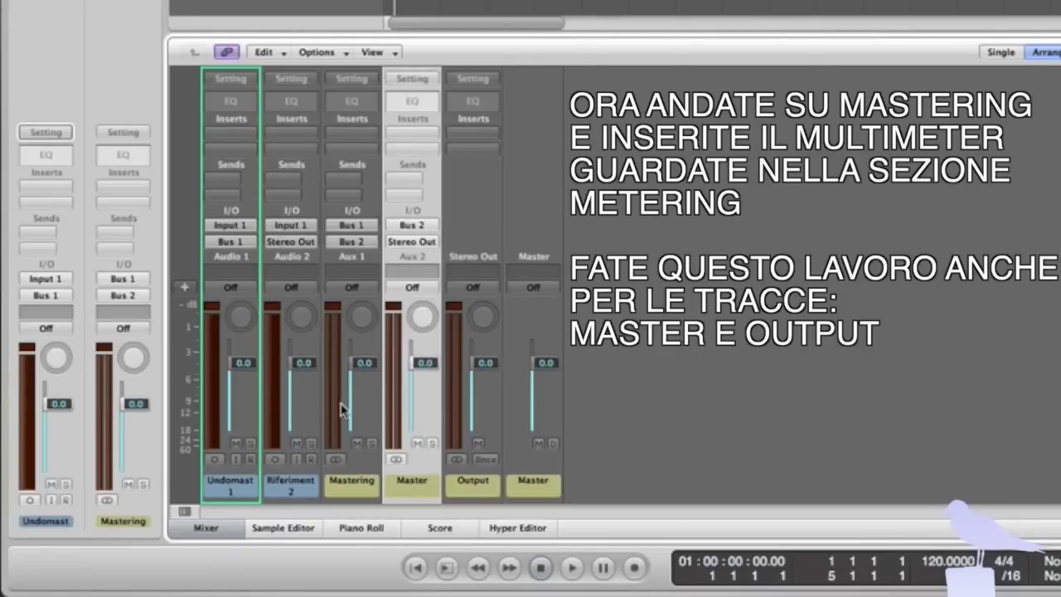
Step: Insert the stereo MultiMeter metering plug-in in the first insert slot of the Mastering channel and close its window
left_click(364, 190)
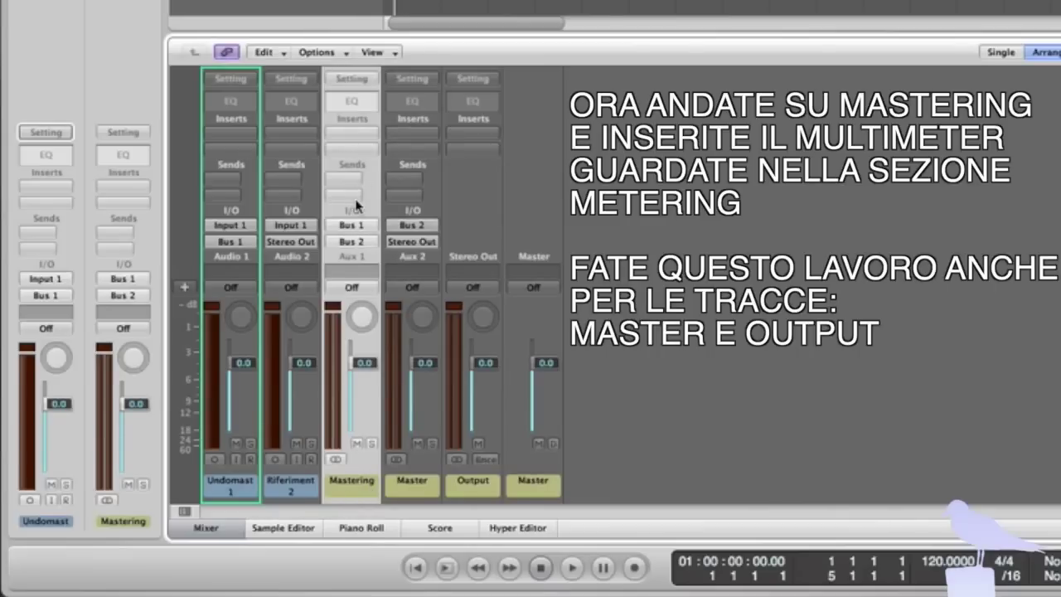
left_click(349, 135)
left_click(350, 131)
left_click(353, 132)
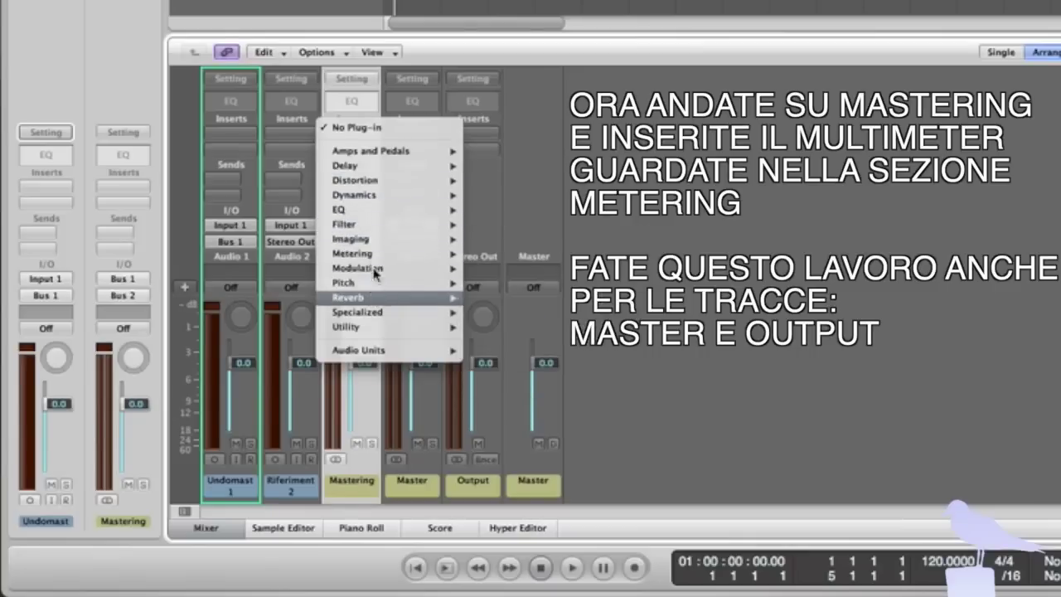
mouse_move(374, 256)
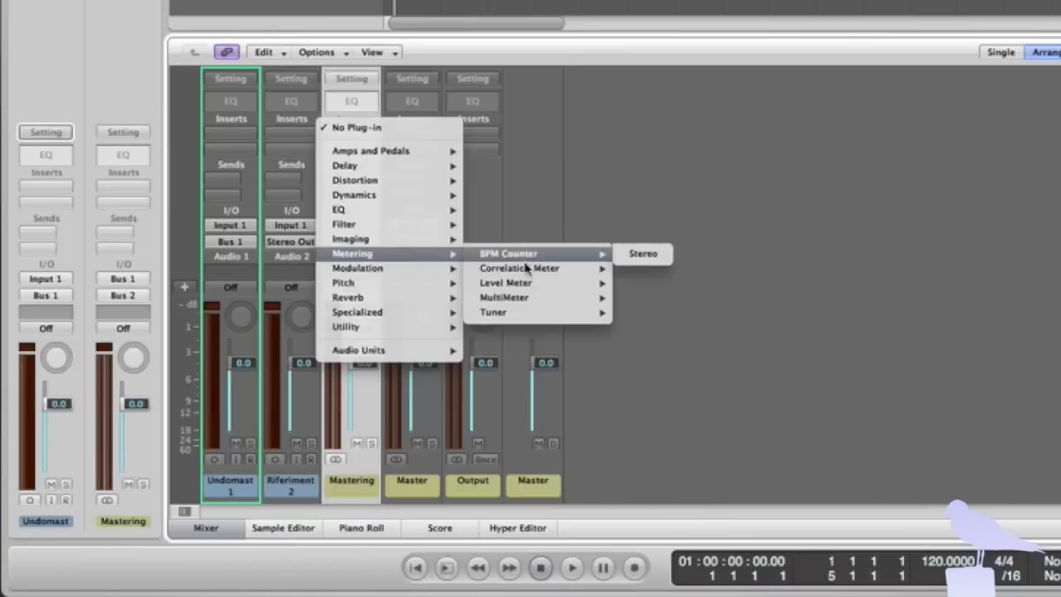
mouse_move(529, 308)
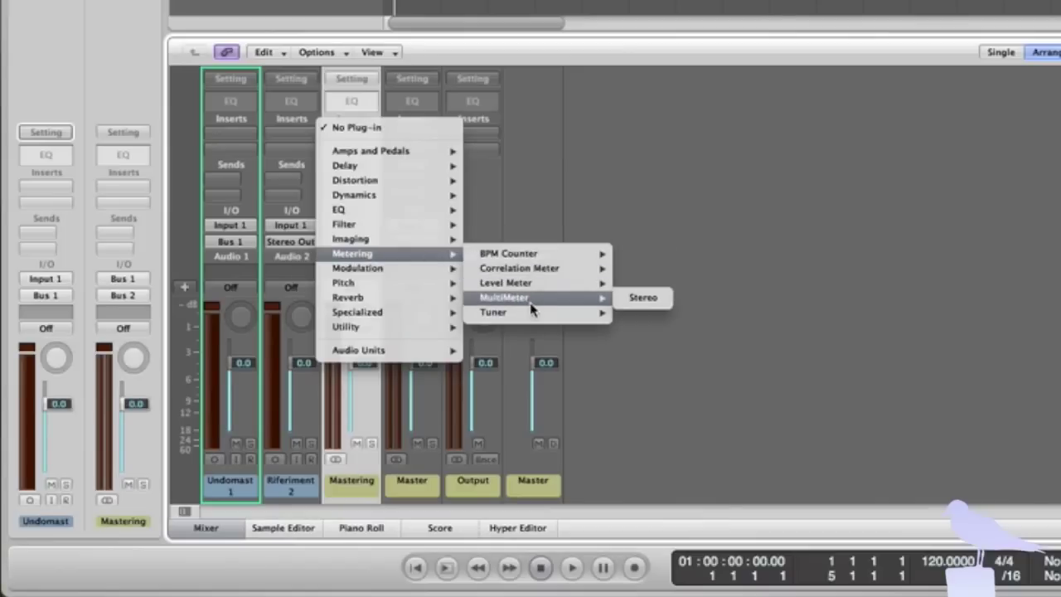
left_click(649, 302)
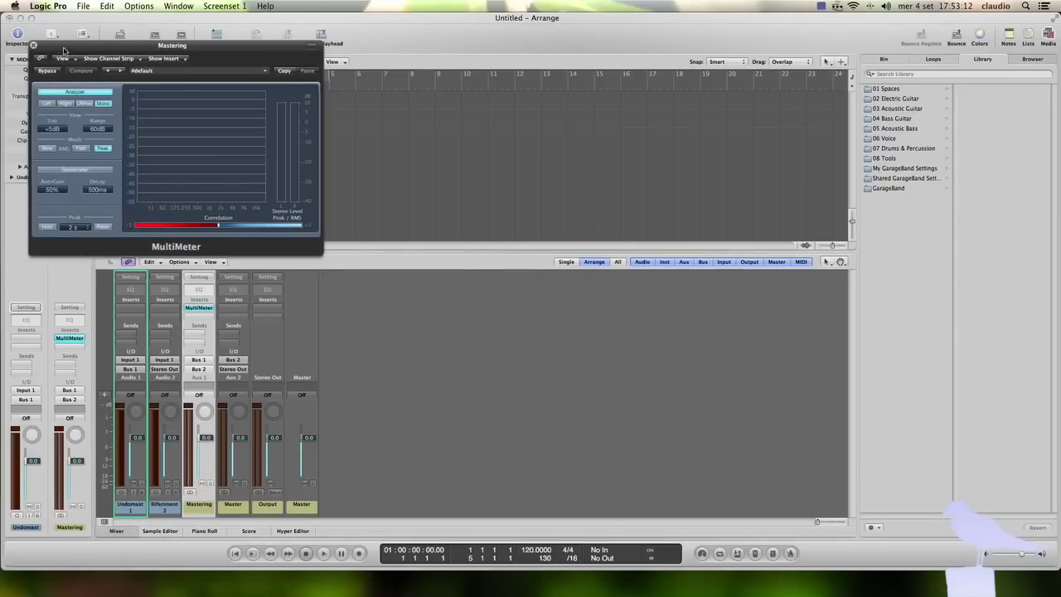
left_click_drag(63, 48, 406, 224)
left_click(377, 221)
Step: Insert a MultiMeter on the Master aux channel and on the Output channel, and close the plug-in windows
left_click(200, 317)
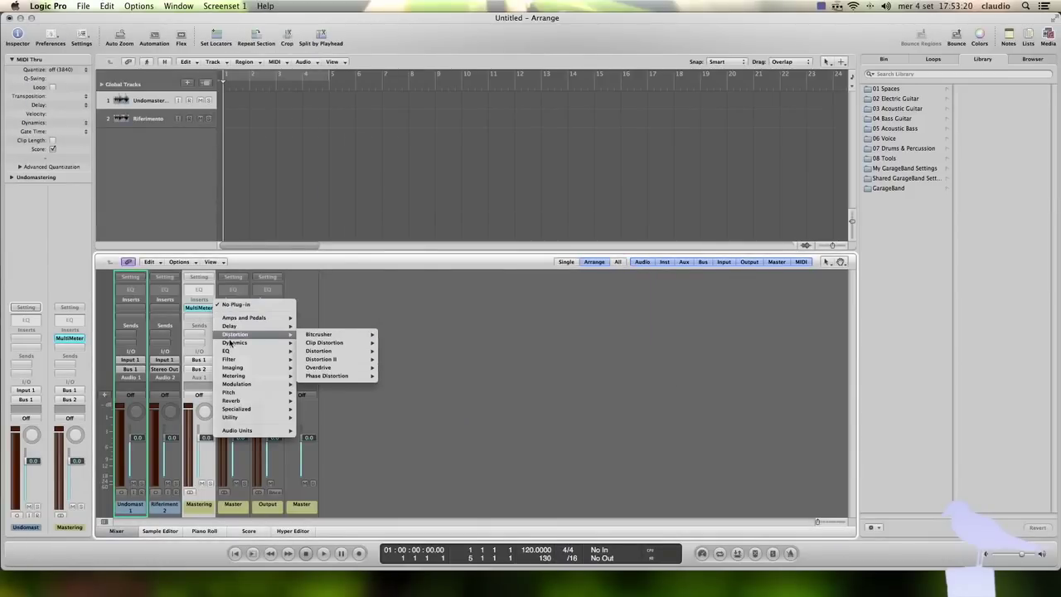
left_click(397, 399)
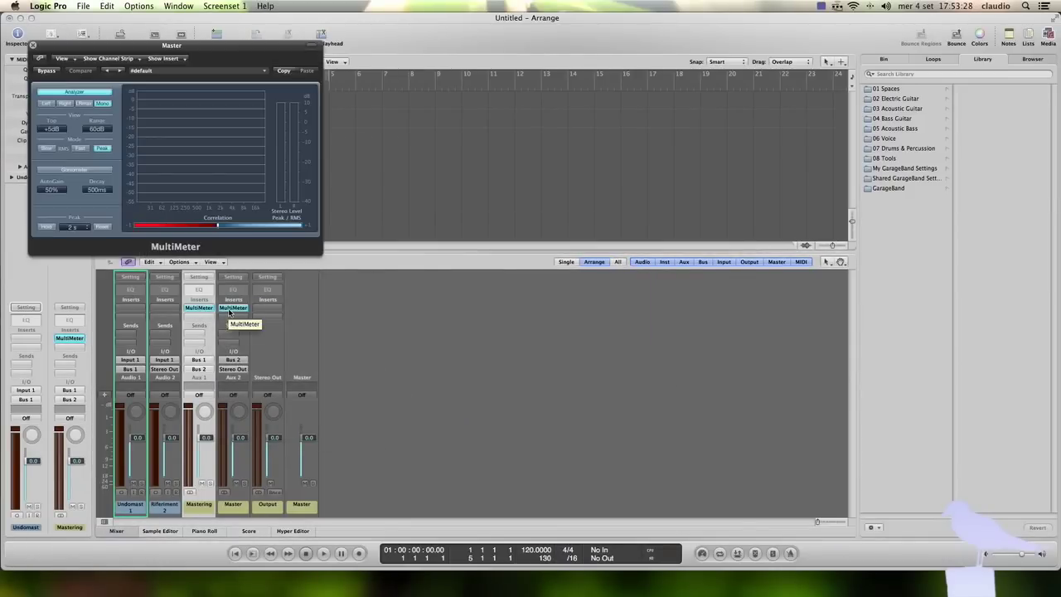
left_click(268, 308)
left_click(433, 402)
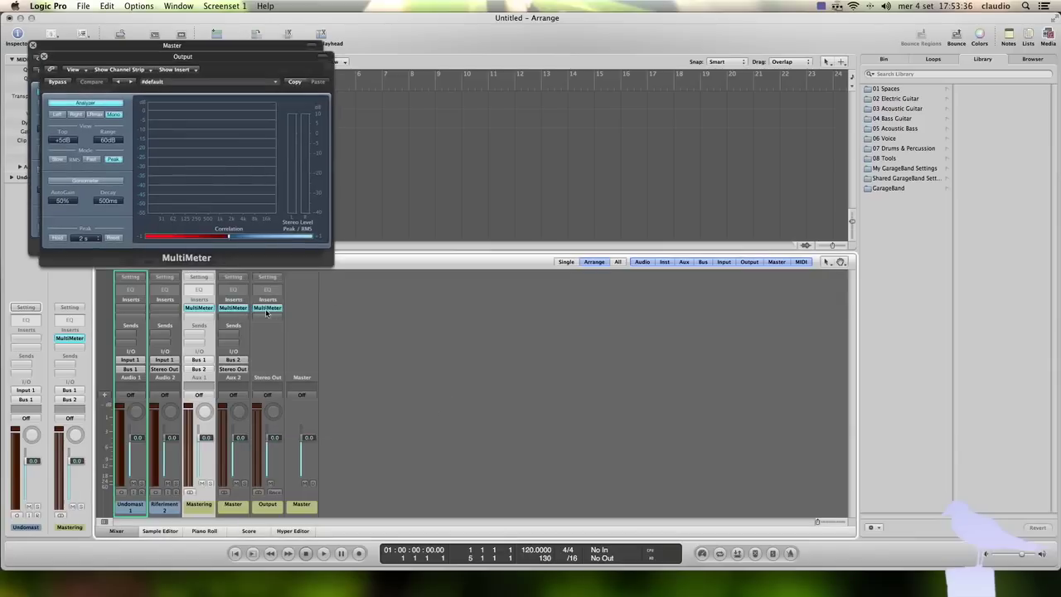
left_click(44, 57)
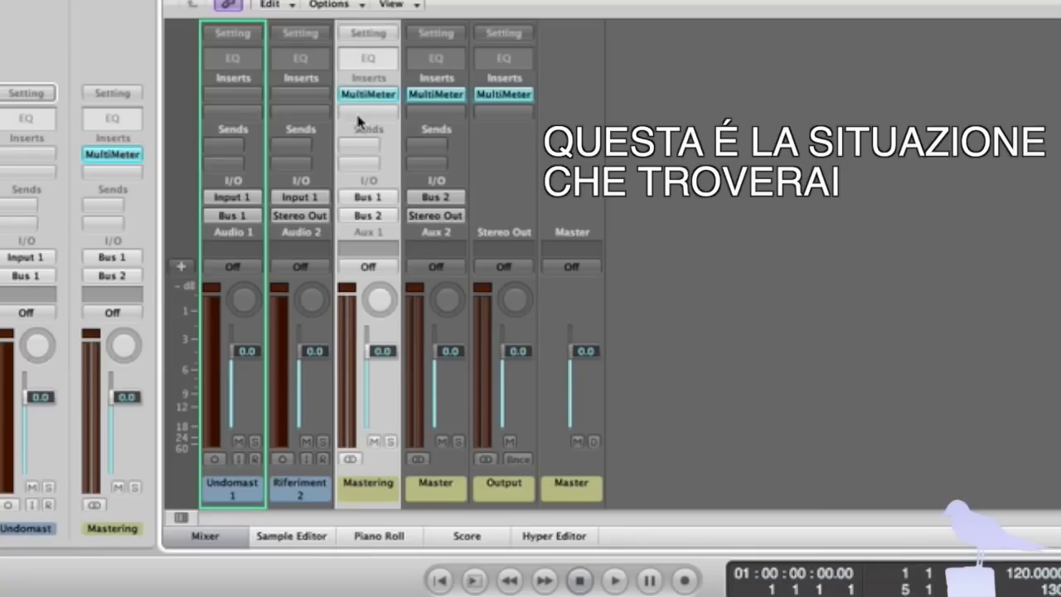
left_click(359, 115)
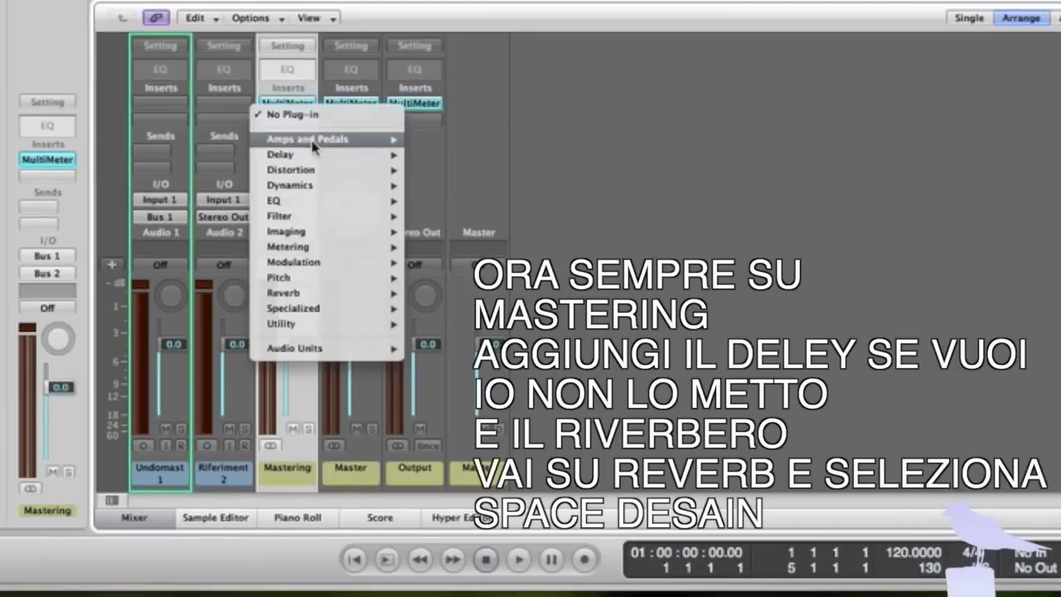
mouse_move(325, 160)
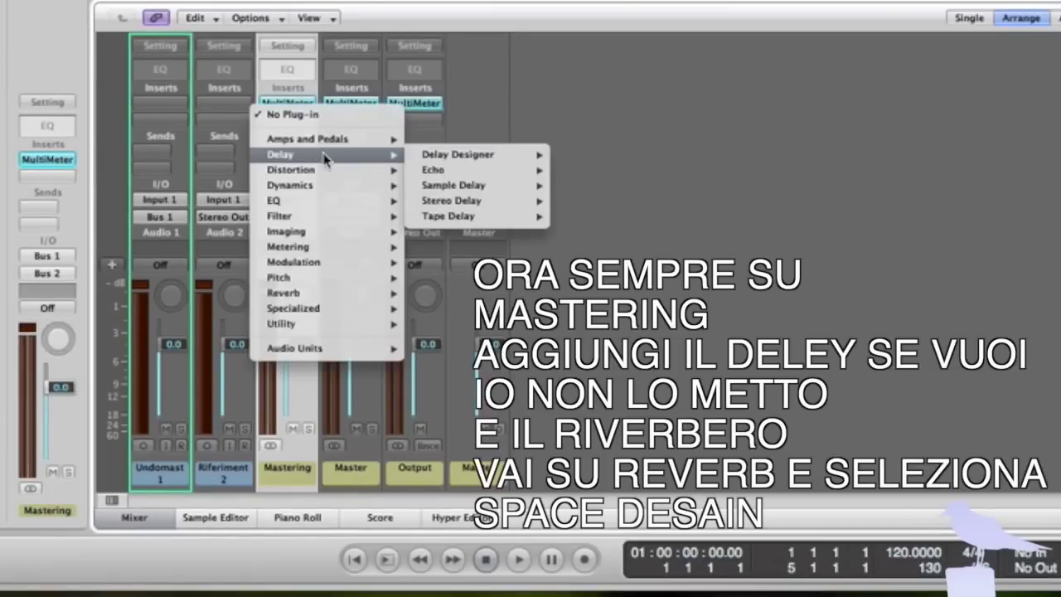
mouse_move(464, 157)
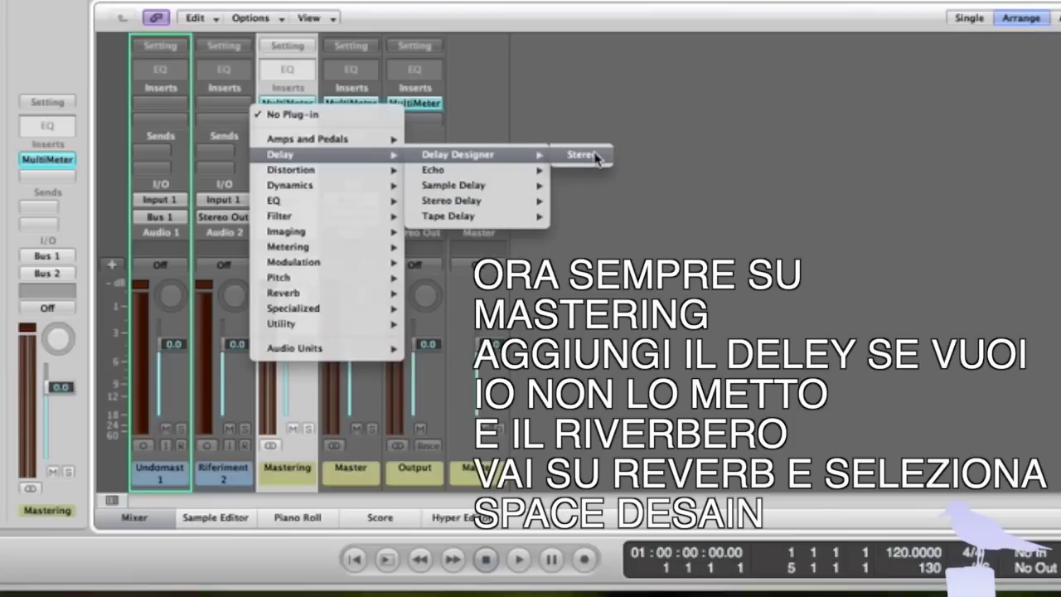
left_click(728, 173)
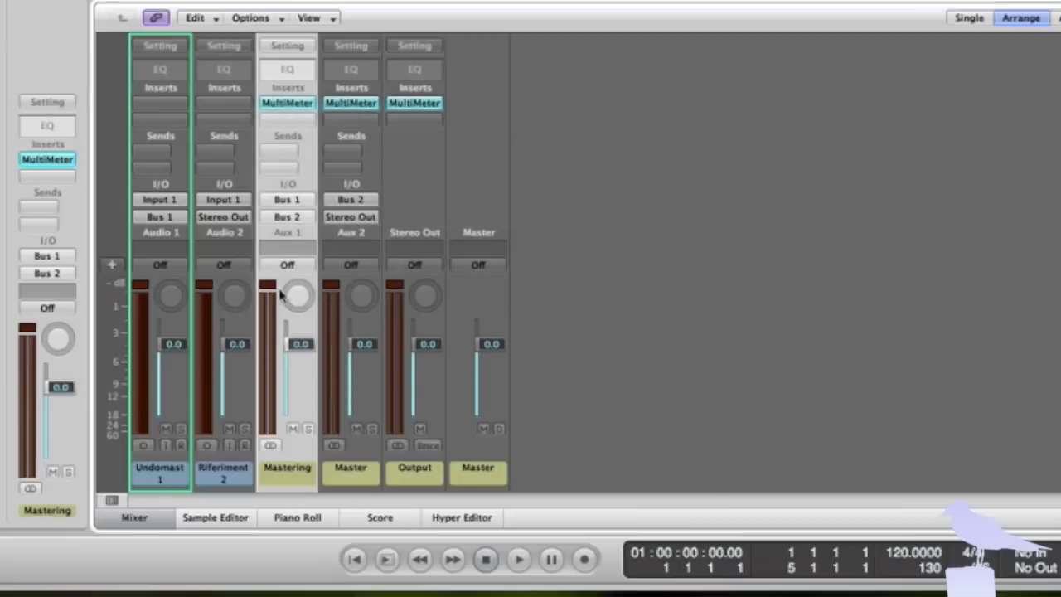
Step: Insert the stereo Space Designer reverb in the second insert slot of the Mastering channel
left_click(295, 116)
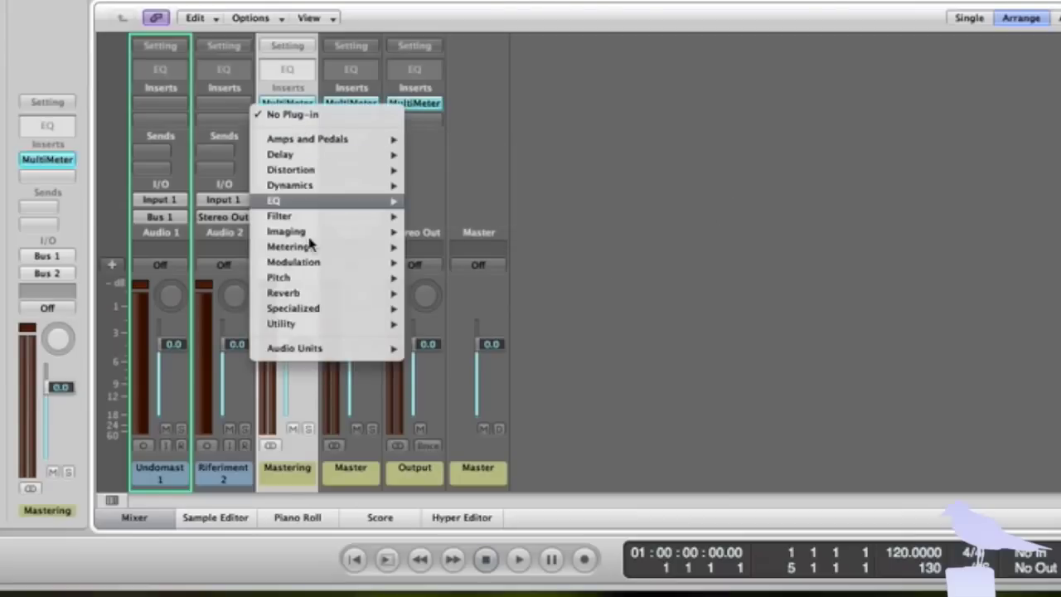
mouse_move(317, 327)
mouse_move(320, 295)
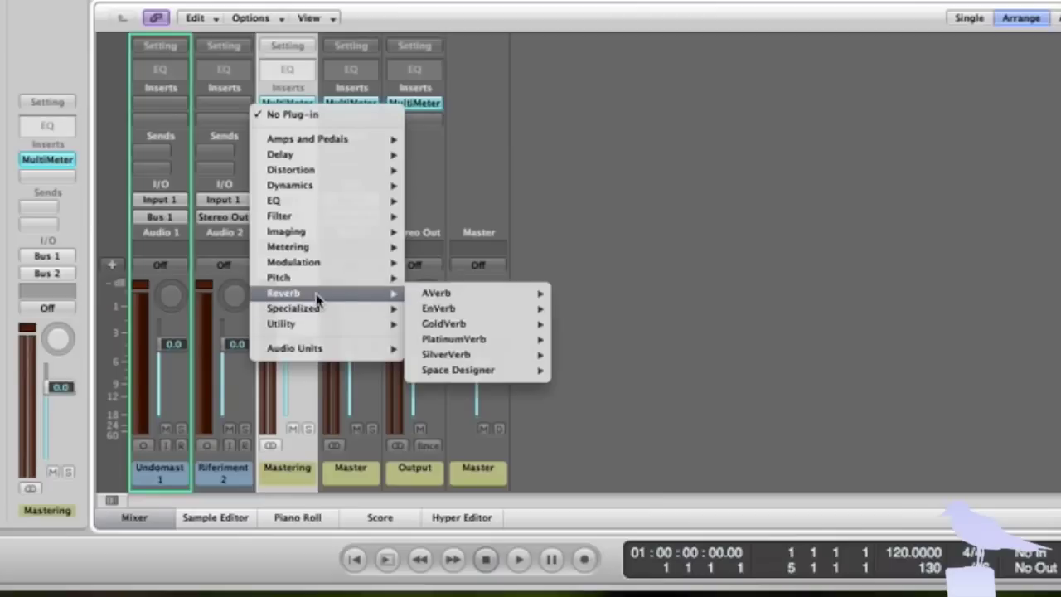
mouse_move(486, 371)
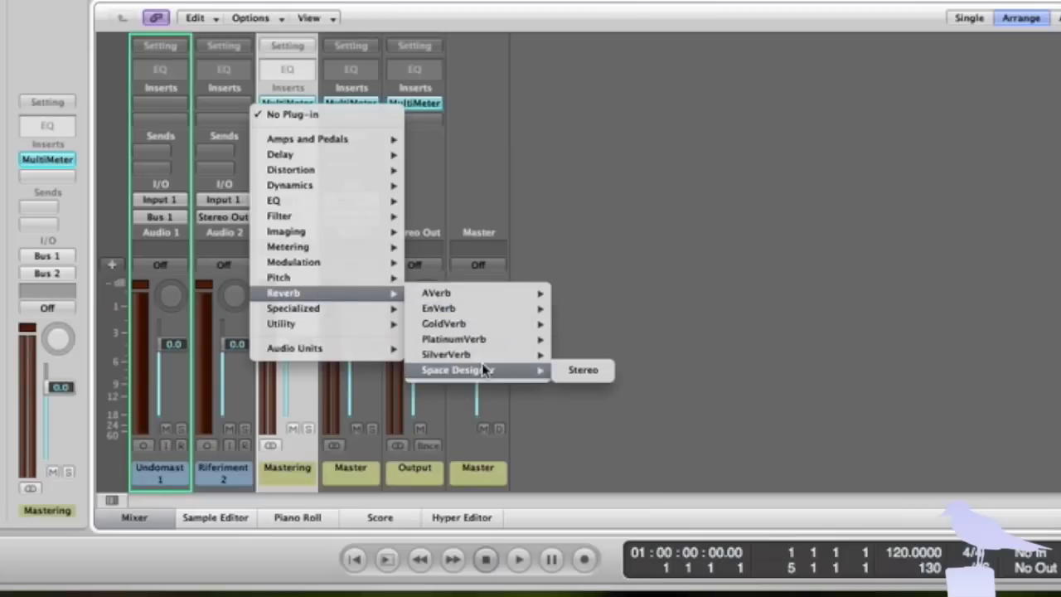
left_click(578, 371)
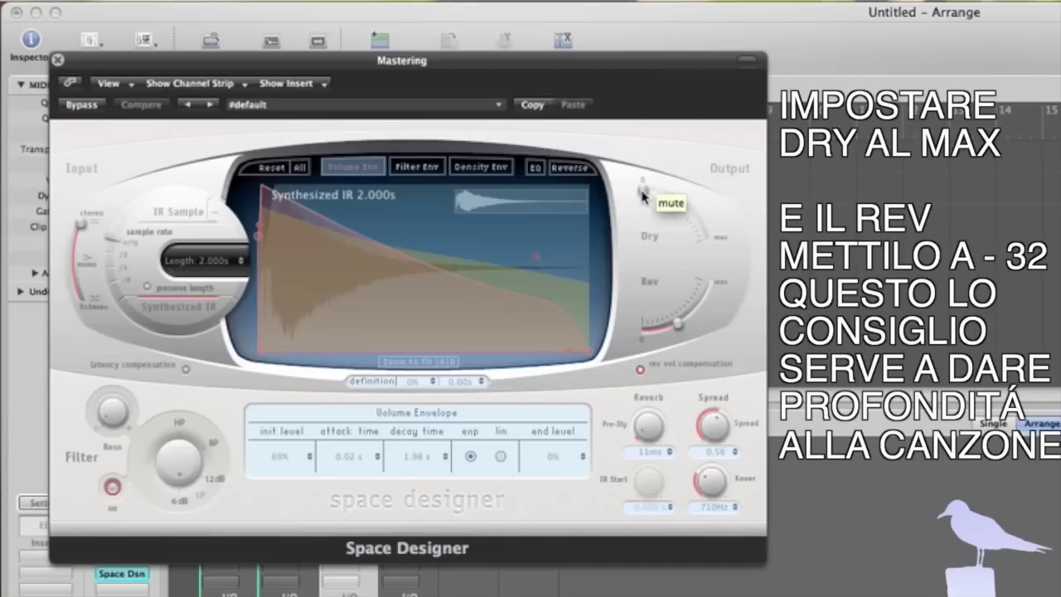
Step: Raise Space Designer's Dry output to maximum, lower the Rev output to about -32, and close the plug-in window
left_click_drag(643, 193, 643, 137)
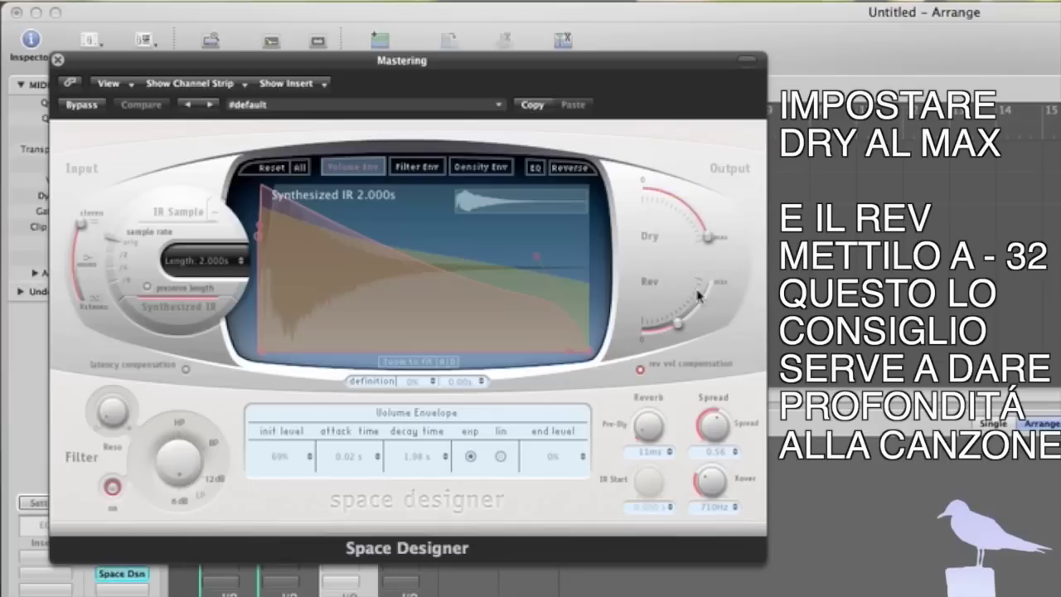
mouse_move(673, 330)
left_mouse_down()
mouse_move(665, 346)
mouse_move(658, 340)
left_mouse_up()
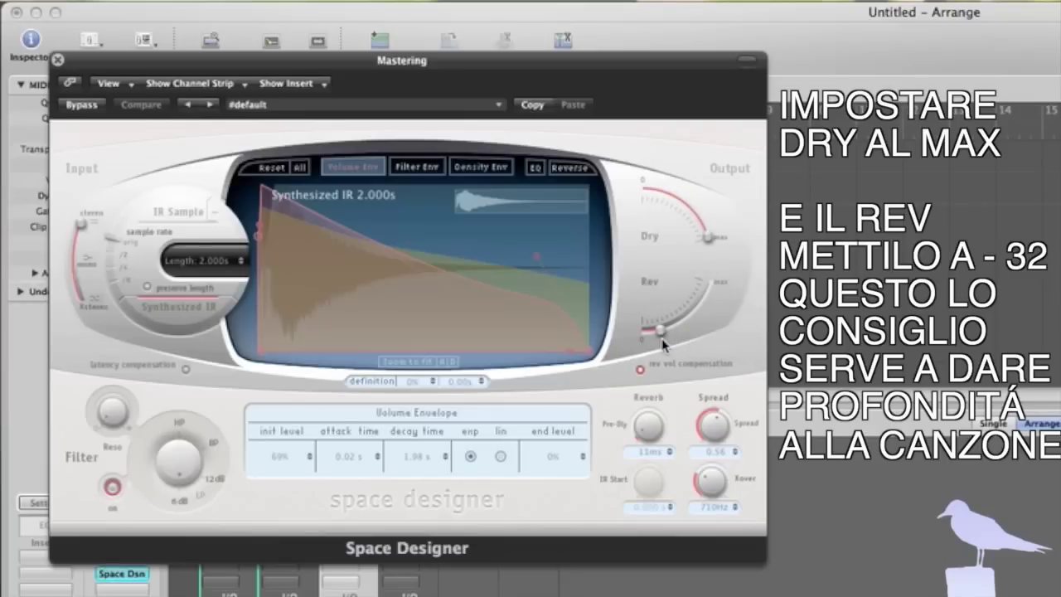
left_click(32, 46)
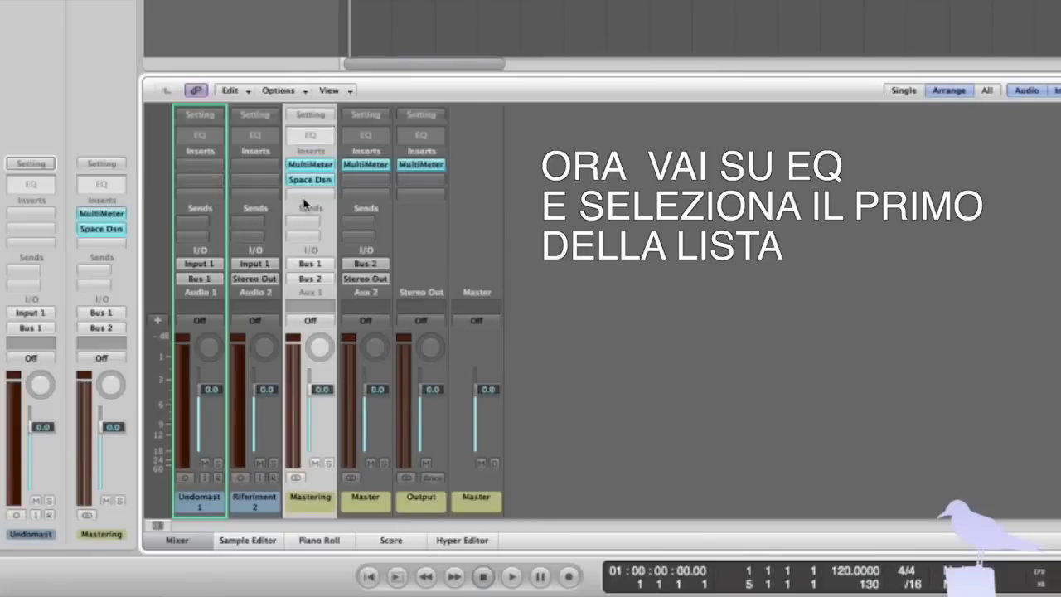
Step: Insert a stereo Channel EQ in the third insert slot of the Mastering channel
left_click(197, 319)
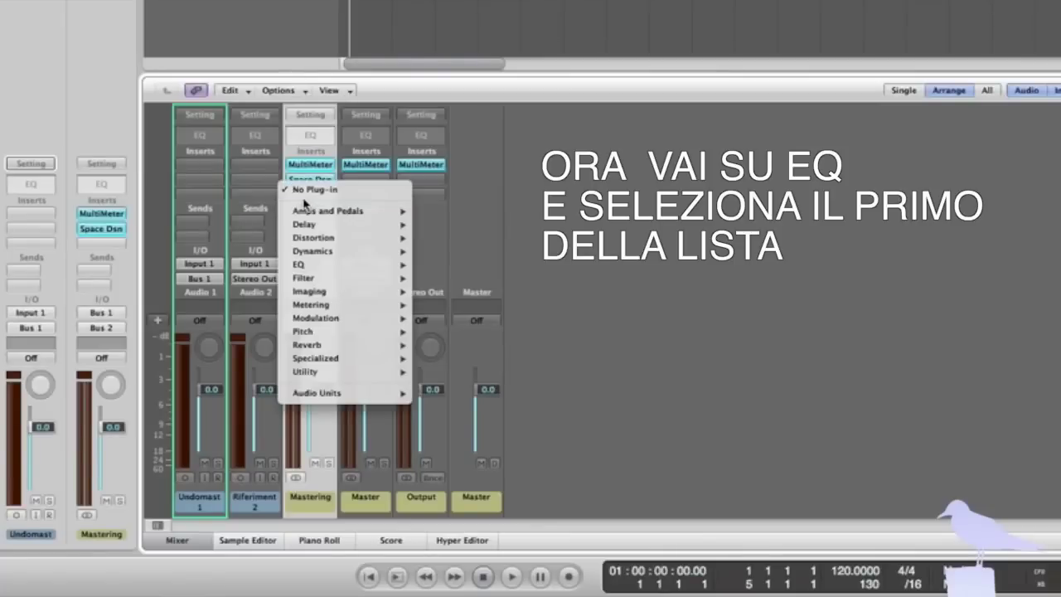
mouse_move(351, 265)
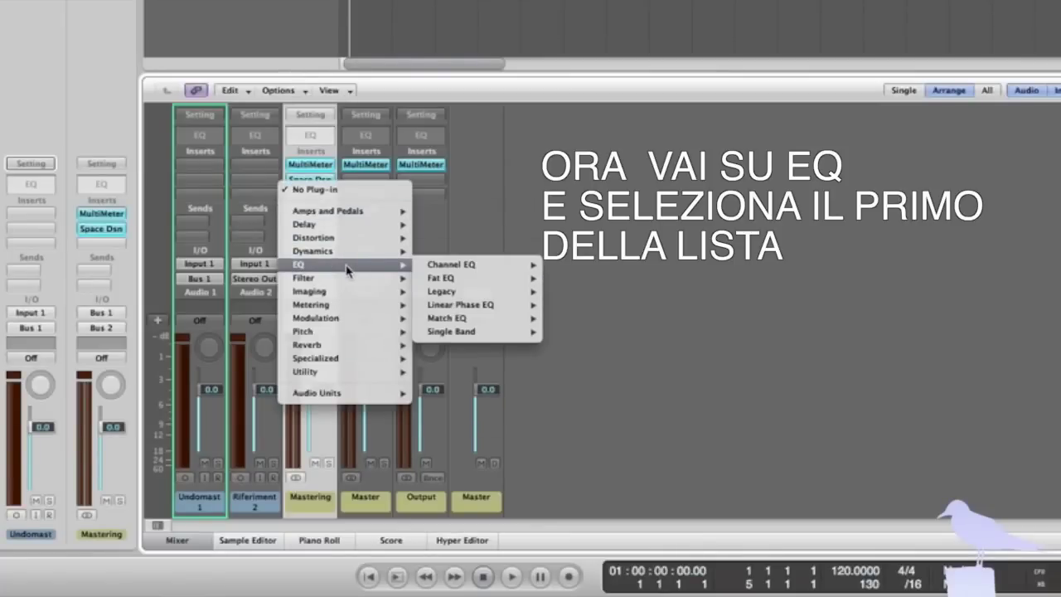
mouse_move(488, 265)
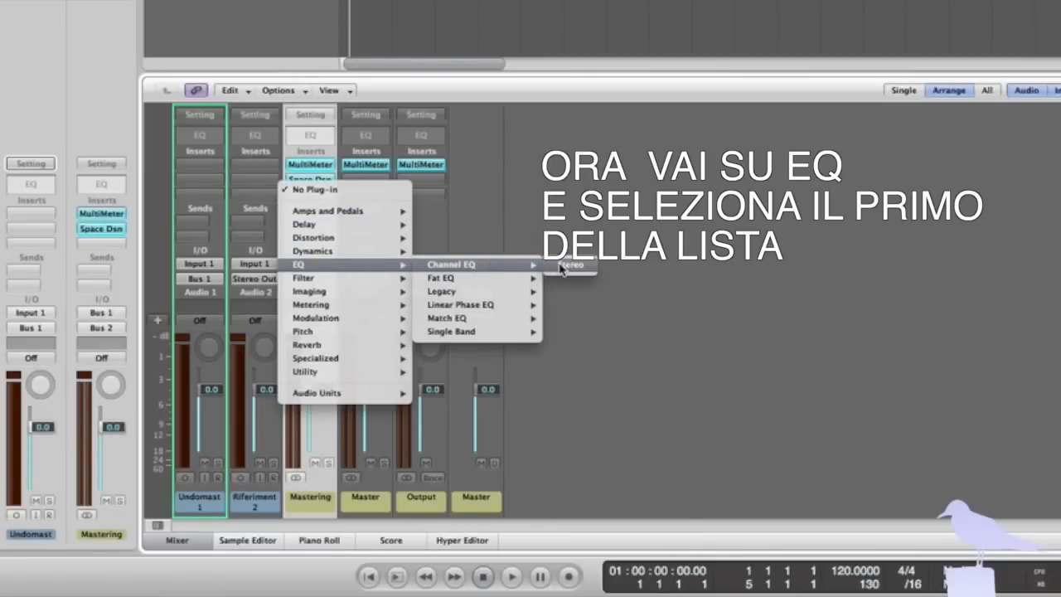
left_click(576, 265)
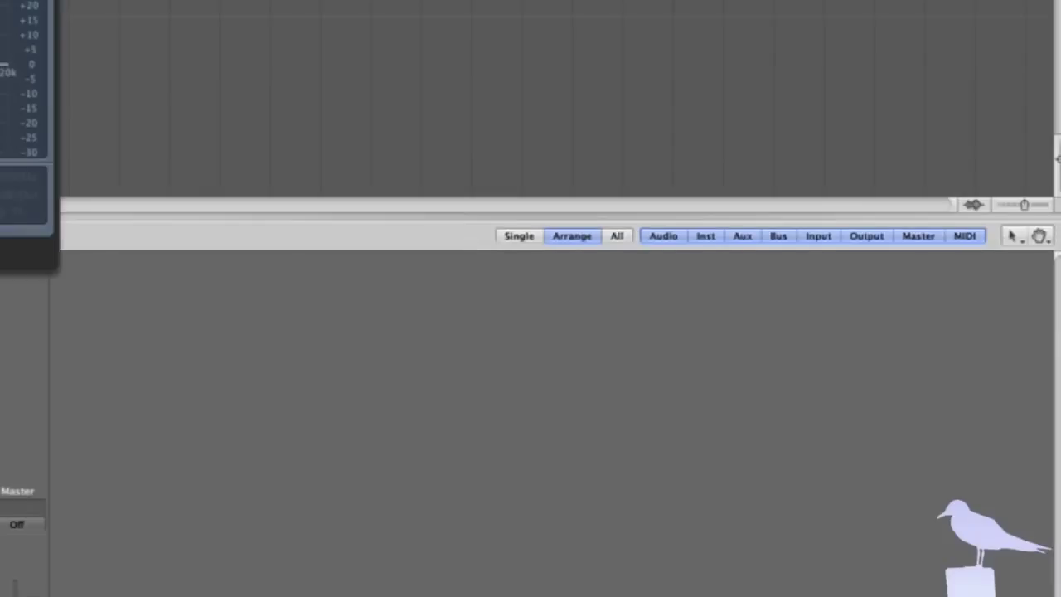
left_click_drag(0, 0, 380, 30)
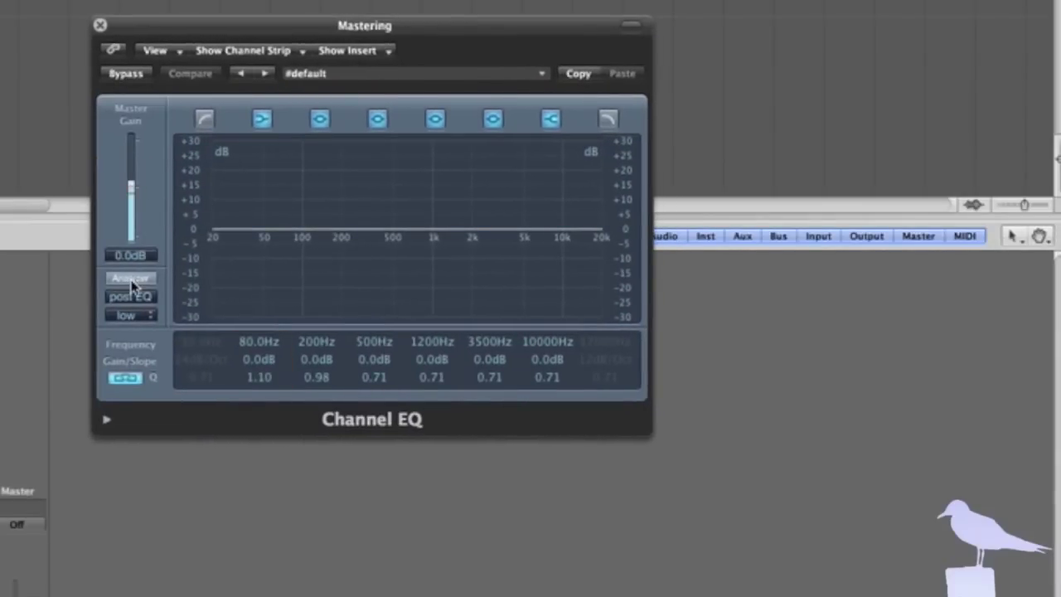
Step: Enable the Analyzer in the Mastering Channel EQ and set its resolution to high (4096 points)
left_click(130, 280)
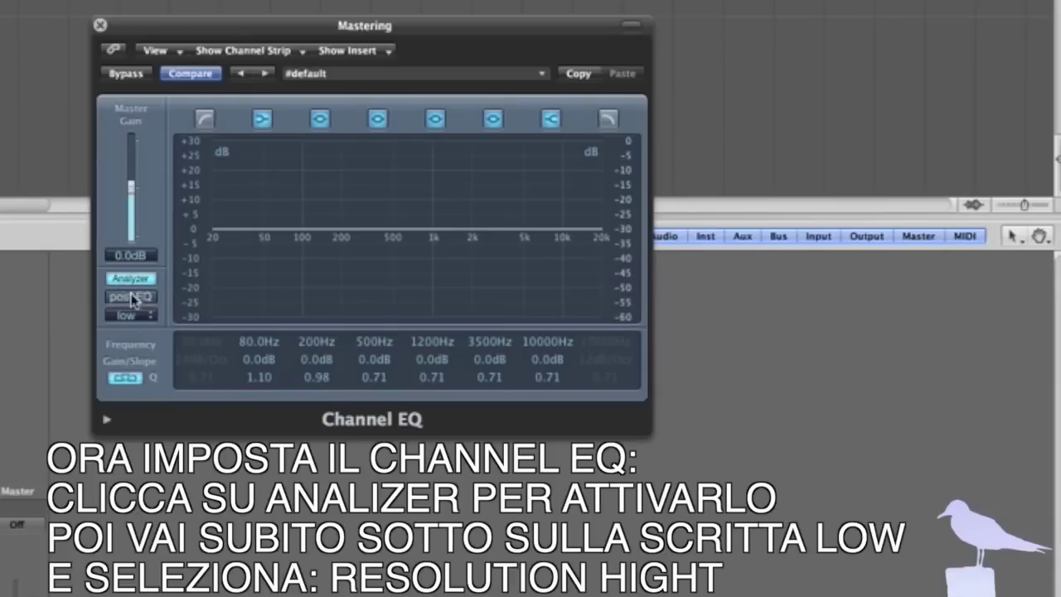
left_click(141, 317)
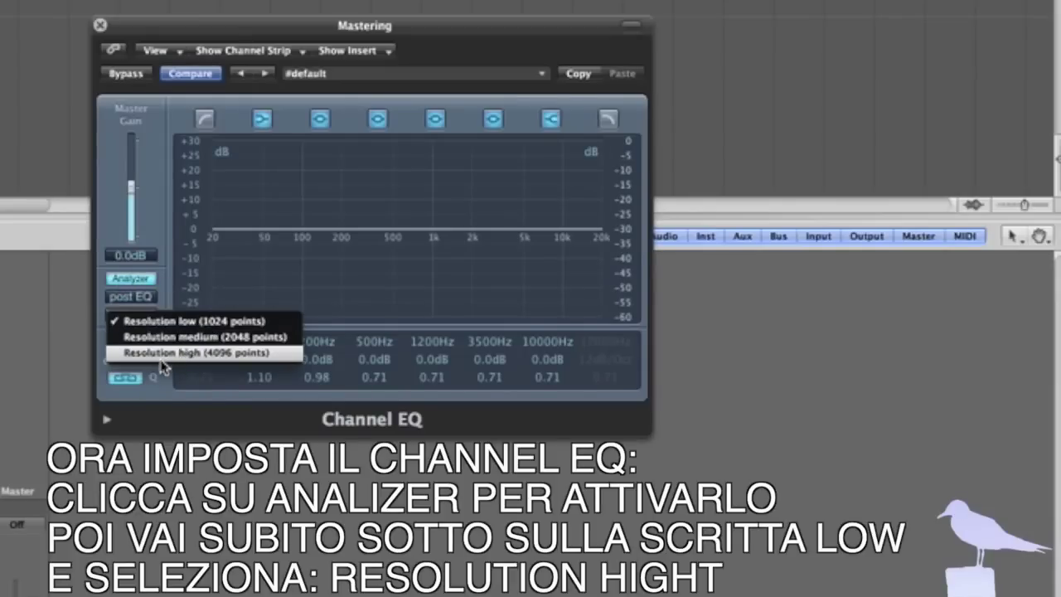
left_click(162, 358)
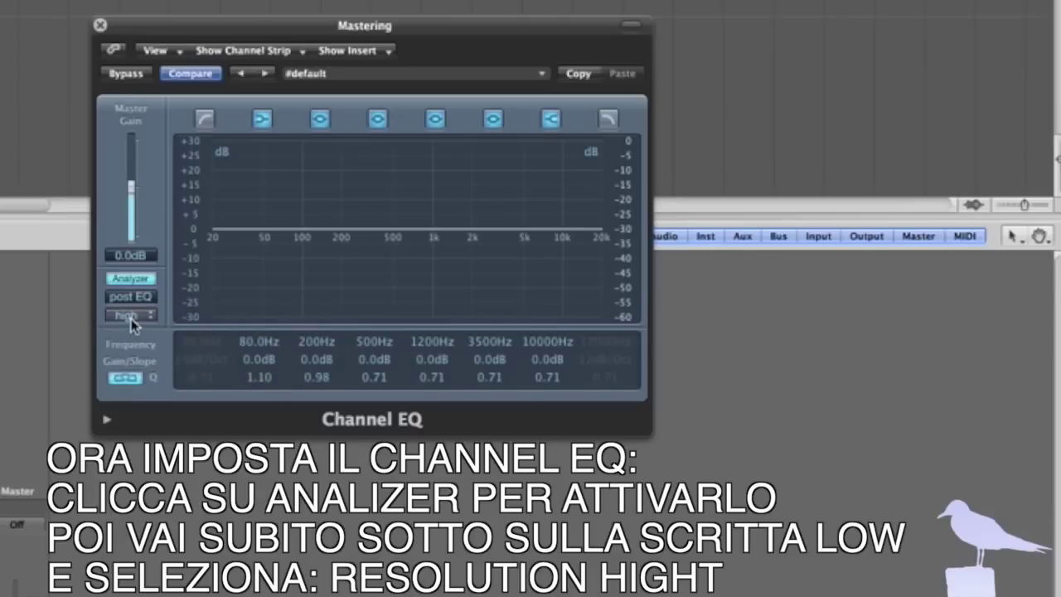
Step: Enable the low cut band of the Mastering Channel EQ at 50.0 Hz with a 36 dB/Oct slope and close its window
left_click(204, 121)
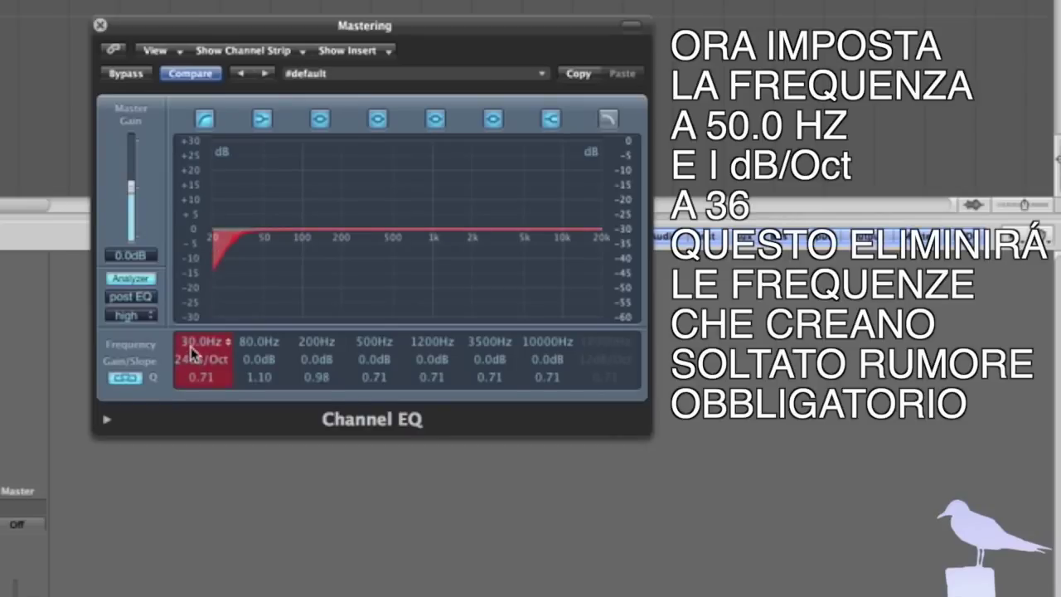
left_click_drag(191, 352, 191, 309)
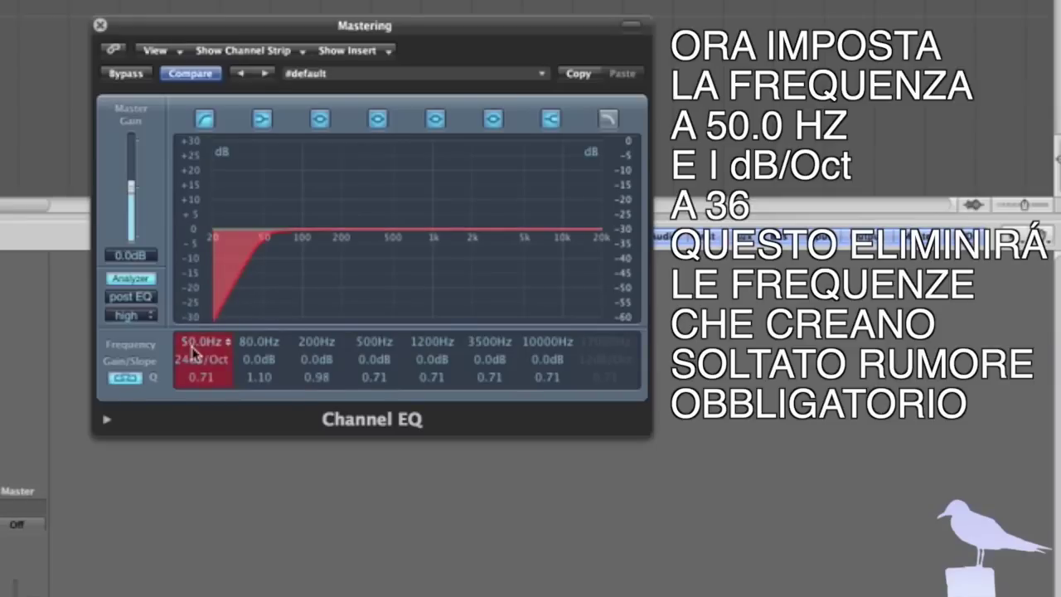
mouse_move(191, 350)
left_mouse_down()
mouse_move(201, 349)
mouse_move(185, 370)
left_mouse_up()
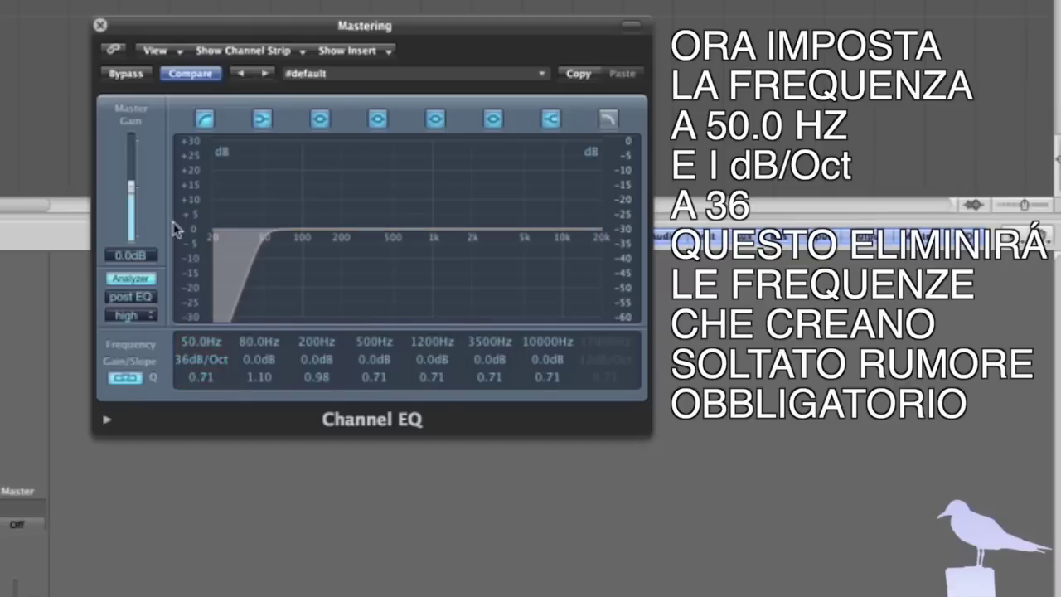
left_click(99, 25)
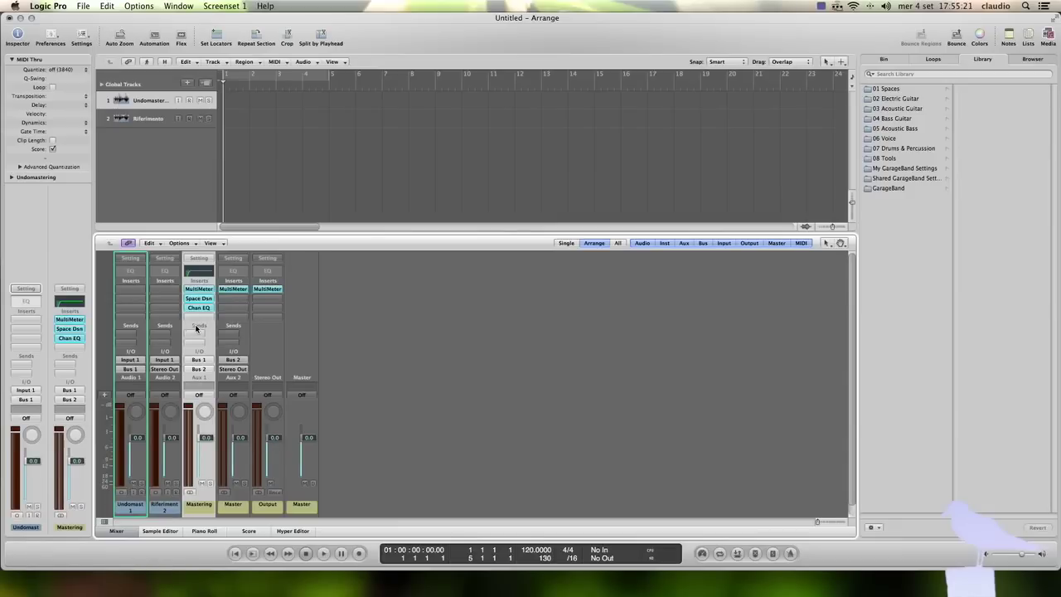
Step: Insert a stereo Channel EQ in the second insert slot of the Master aux channel
left_click(233, 299)
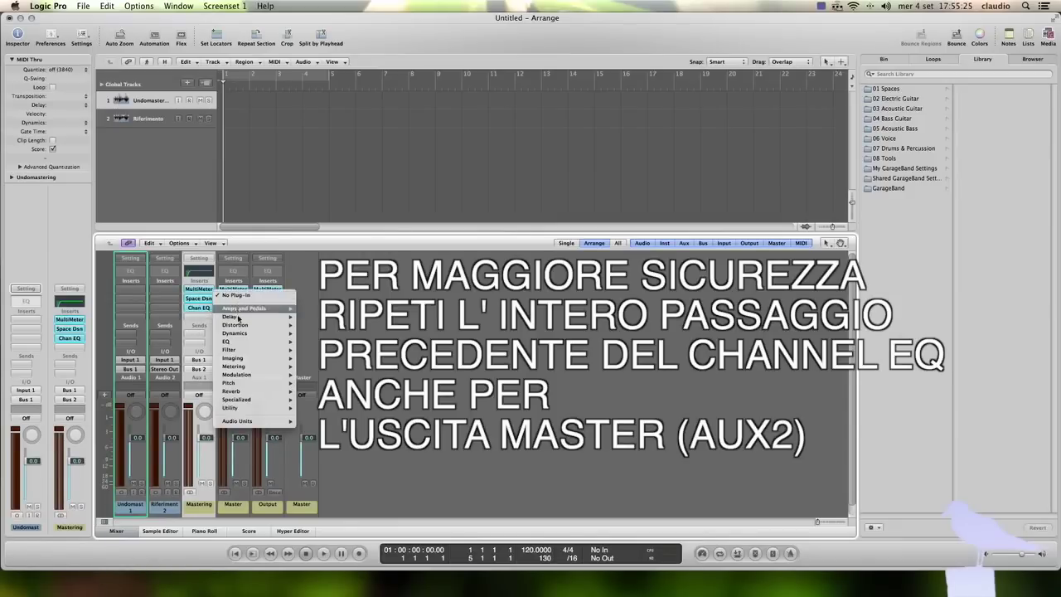
mouse_move(241, 344)
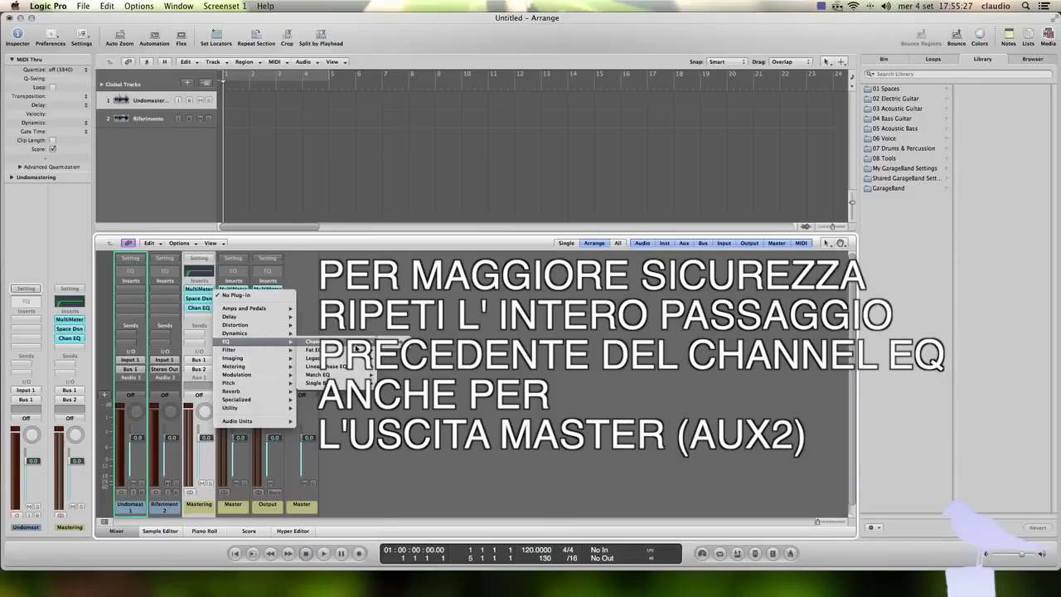
left_click(396, 344)
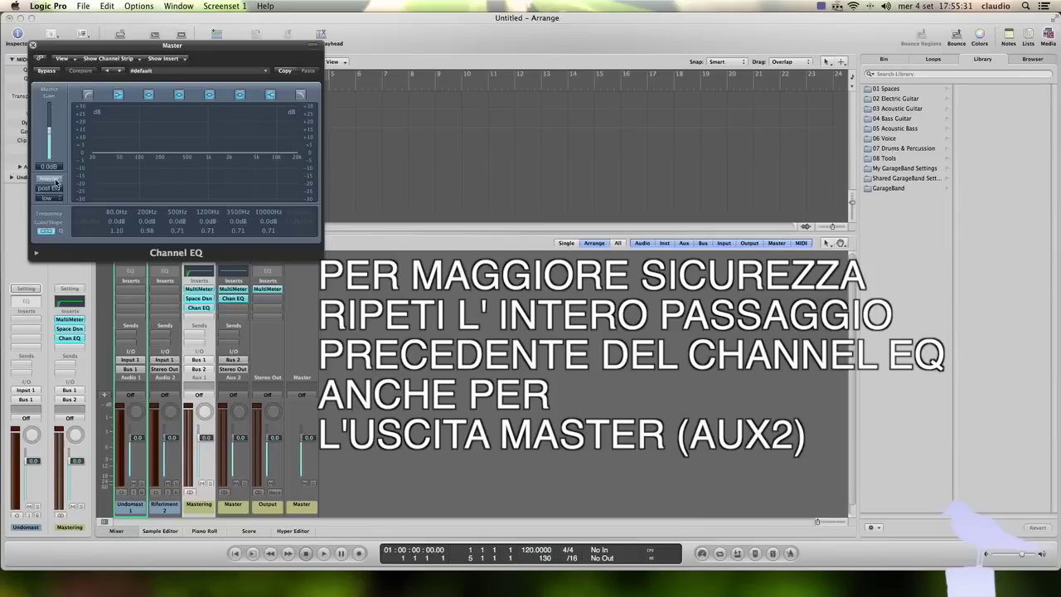
Step: Set the Master Channel EQ's analyzer resolution to high (4096 points) and enable the Analyzer
left_click(50, 200)
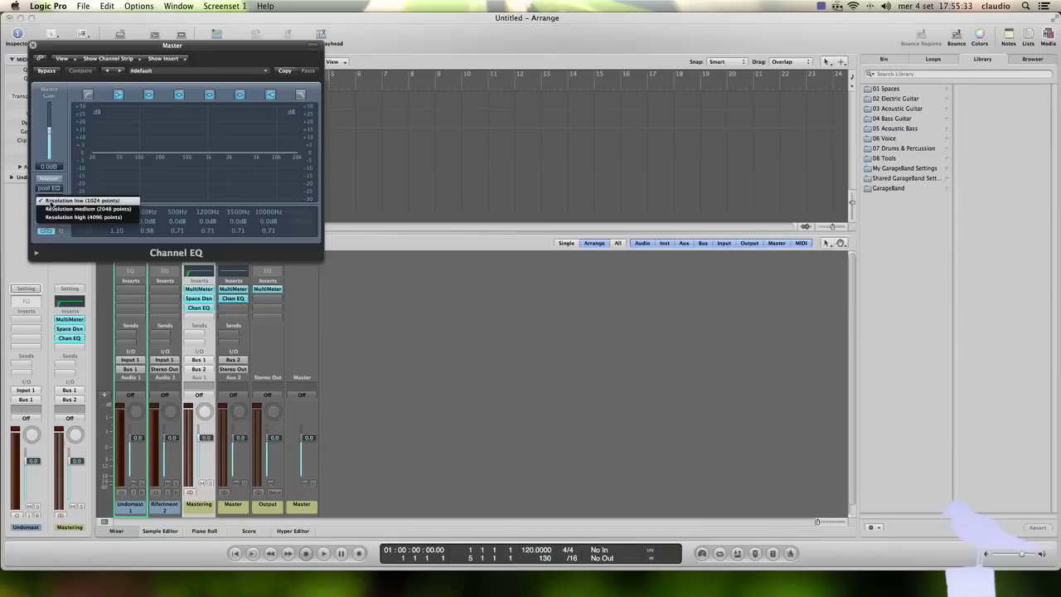
left_click(55, 217)
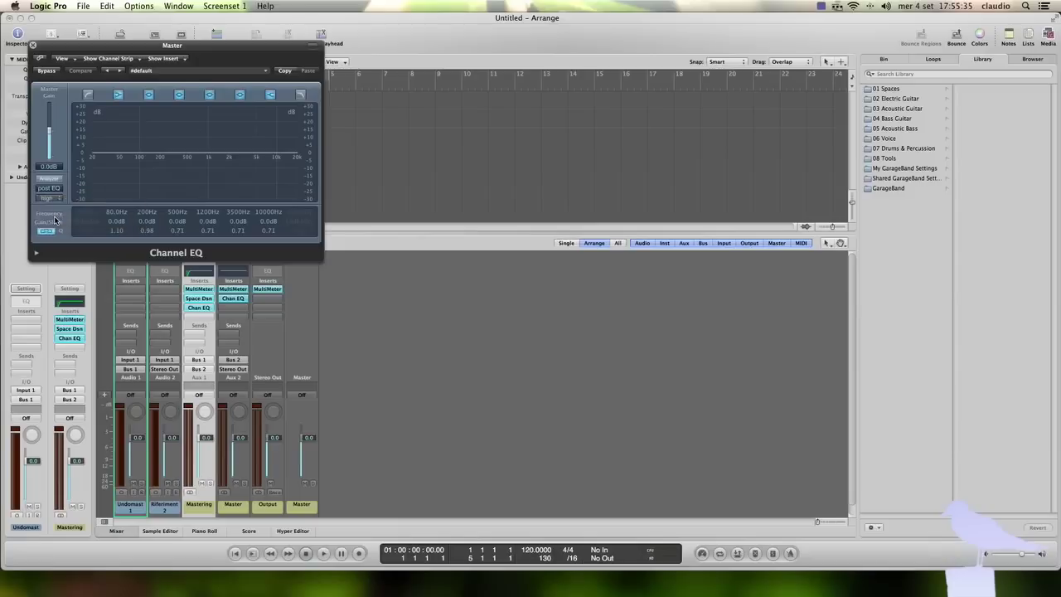
left_click(49, 178)
Step: Enable the low cut band of the Master Channel EQ at 49.5 Hz with a 36 dB/Oct slope and close its window
left_click(87, 96)
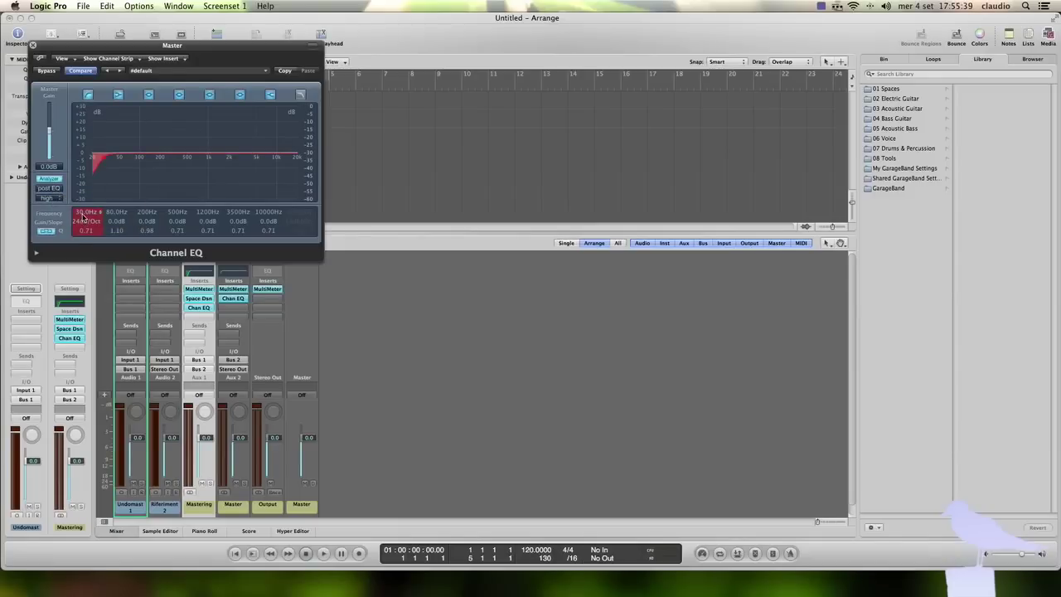
left_click_drag(82, 213, 83, 195)
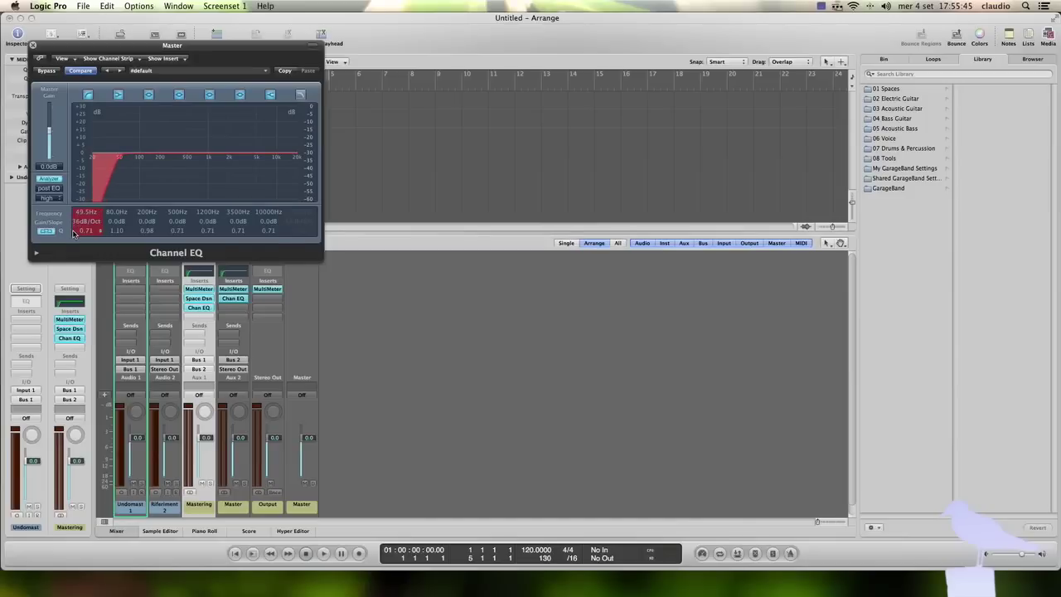
left_click(33, 46)
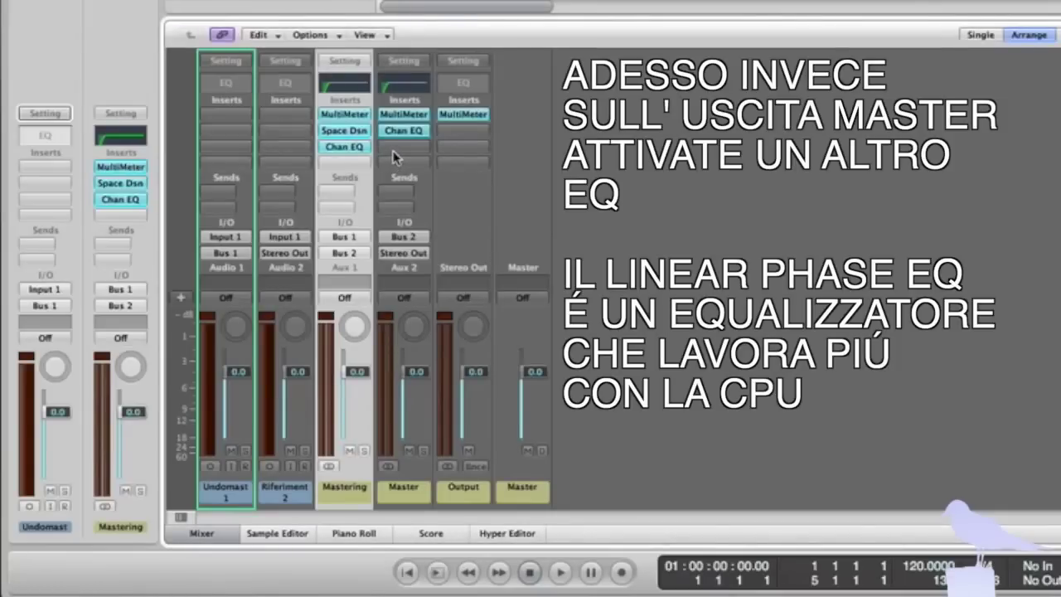
Step: Insert a stereo Linear Phase EQ in the third insert slot of the Master aux channel
left_click(395, 158)
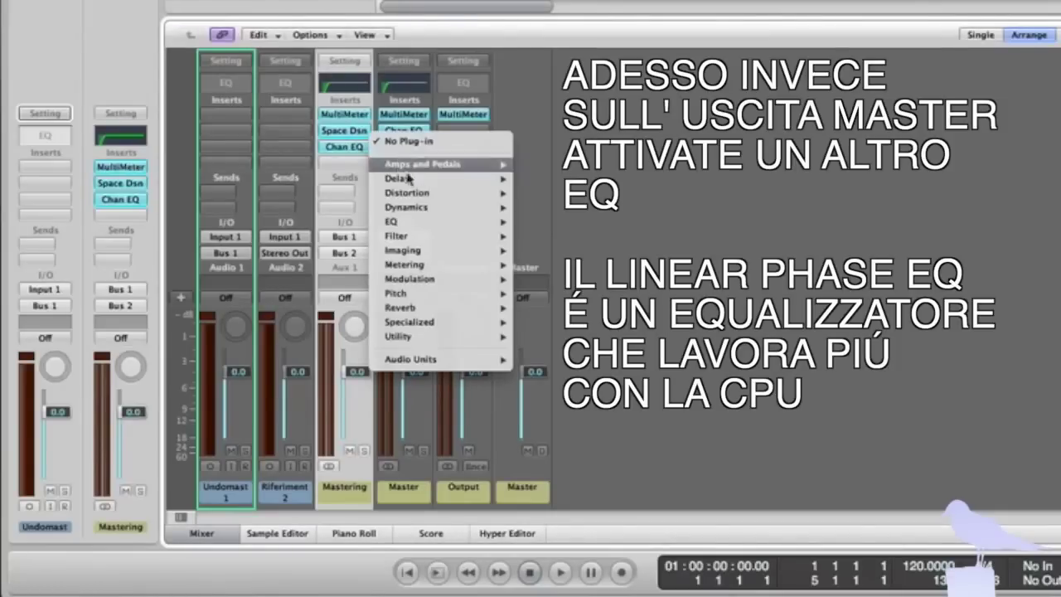
mouse_move(430, 222)
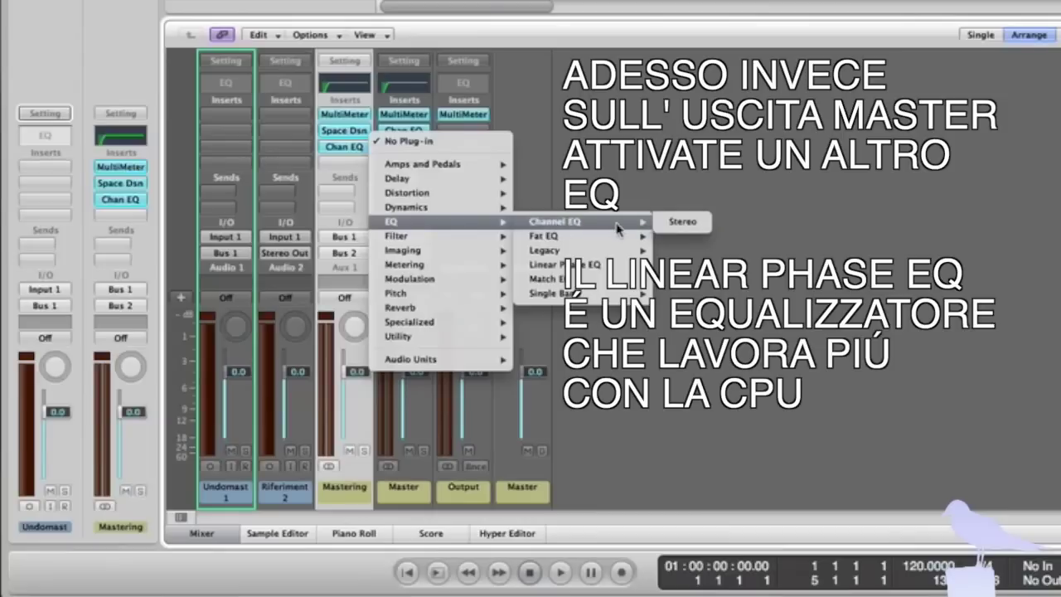
mouse_move(630, 252)
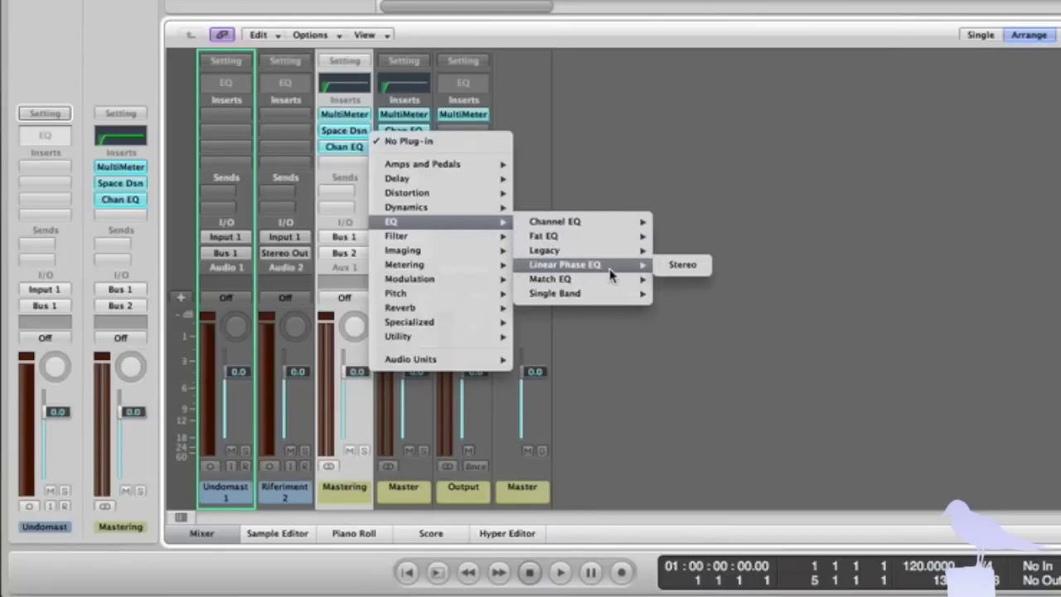
left_click(683, 267)
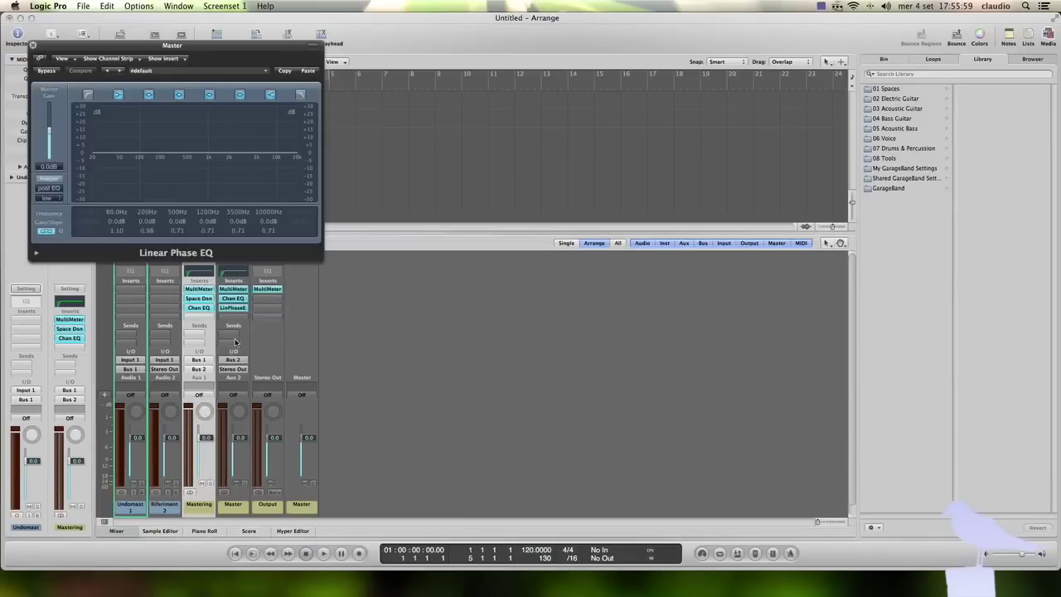
Step: Browse the Mastering presets of the Master channel's Linear Phase EQ without loading one, and close its window
left_click_drag(175, 50, 504, 119)
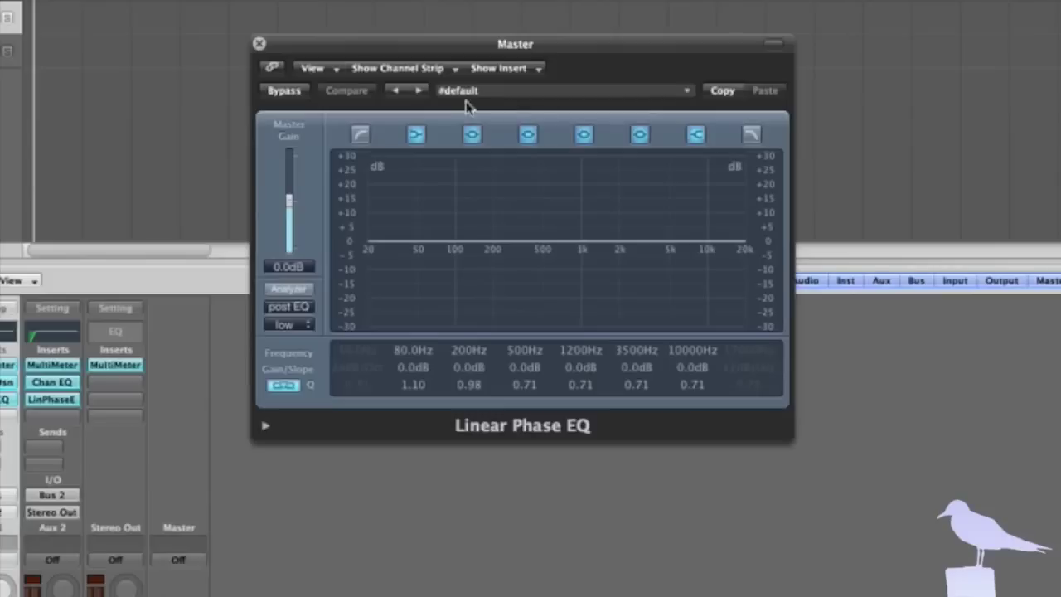
left_click(685, 97)
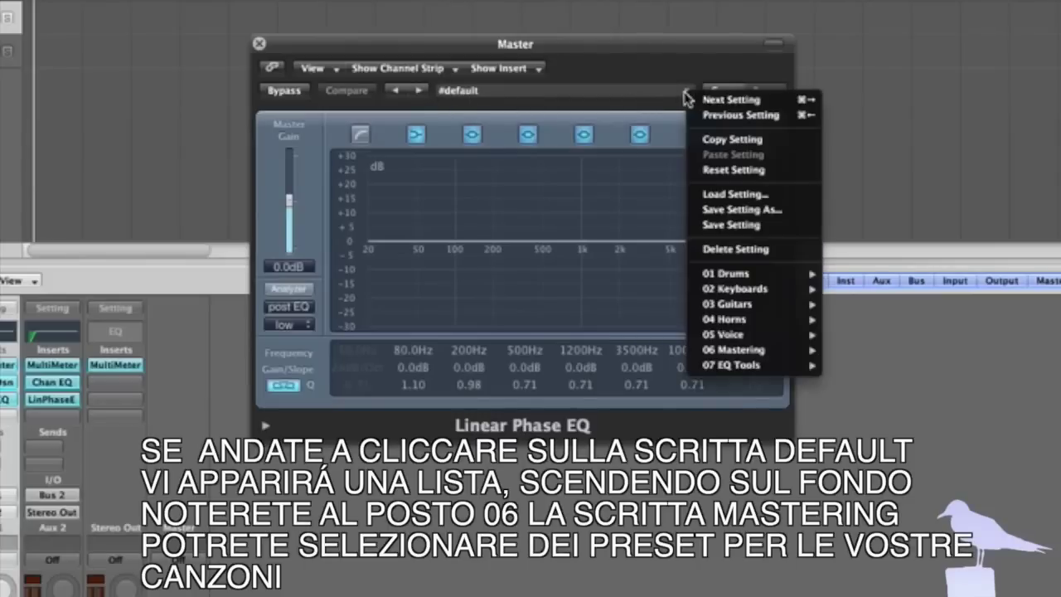
mouse_move(769, 279)
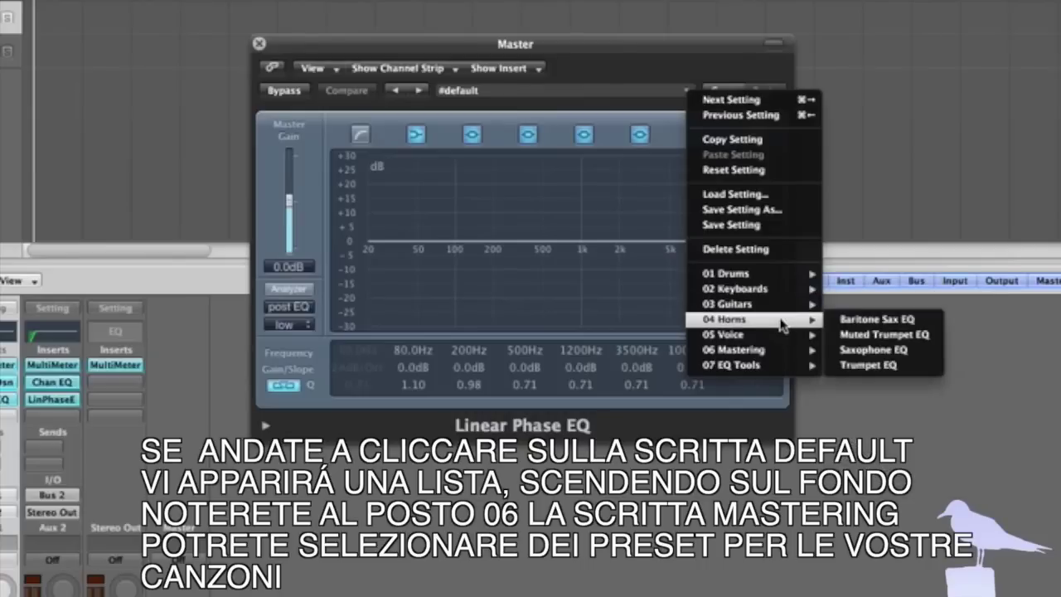
mouse_move(780, 356)
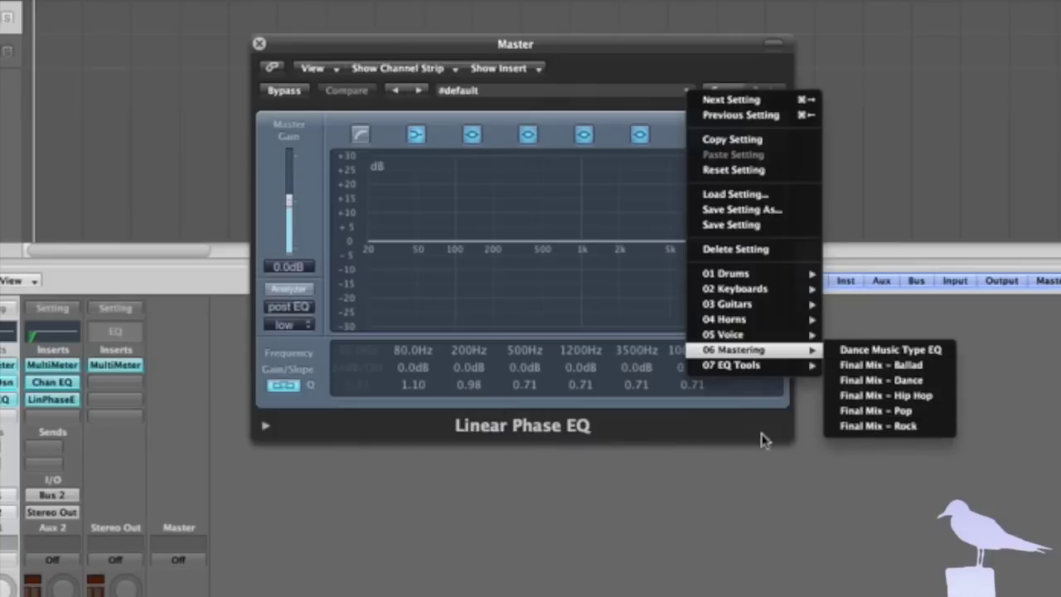
left_click(431, 462)
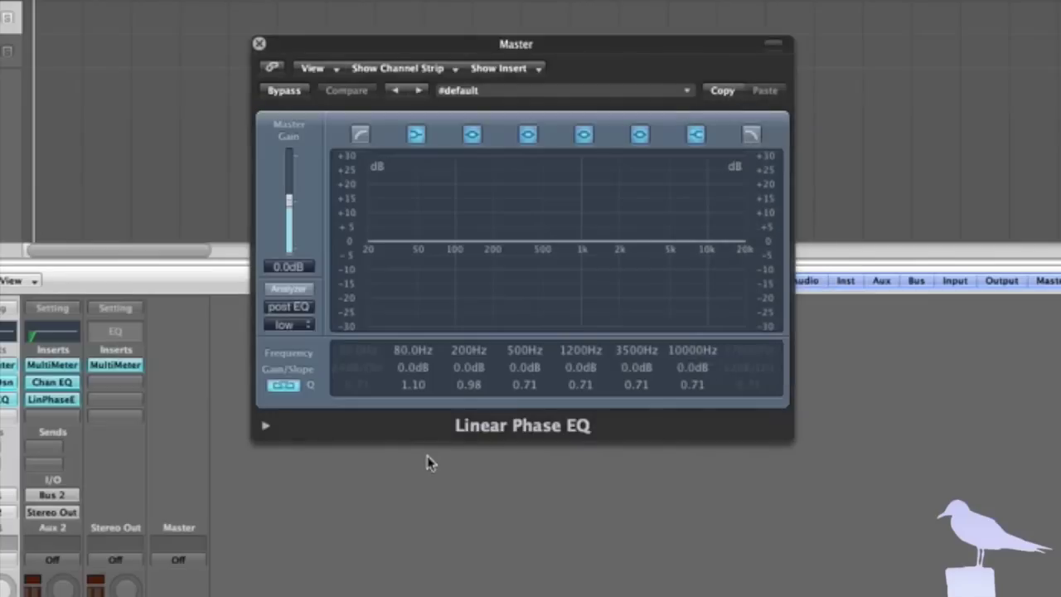
left_click(259, 42)
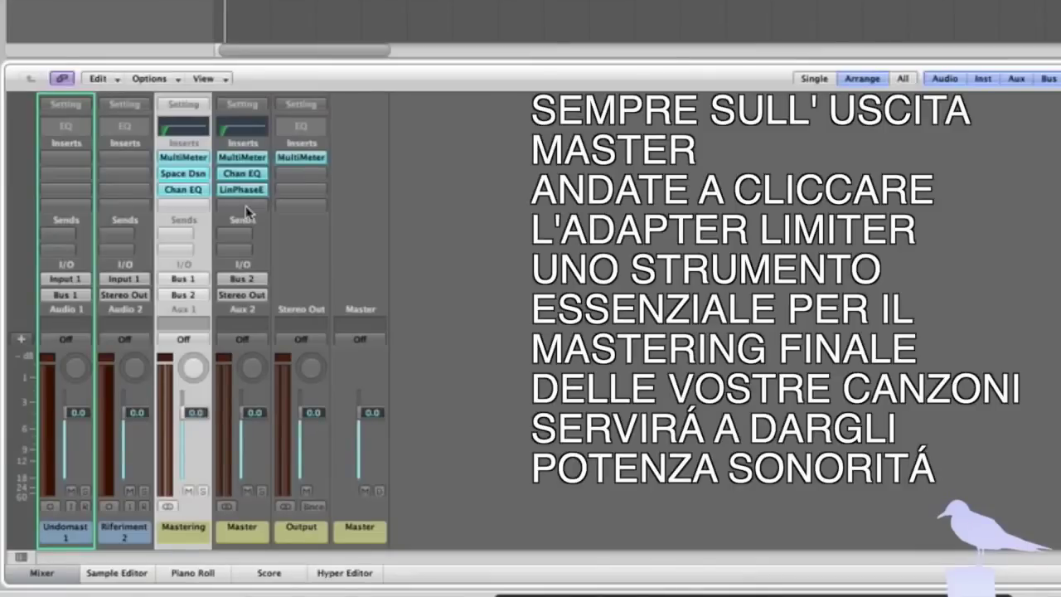
Step: Insert a stereo Adaptive Limiter in the fourth insert slot of the Master aux channel
left_click(246, 206)
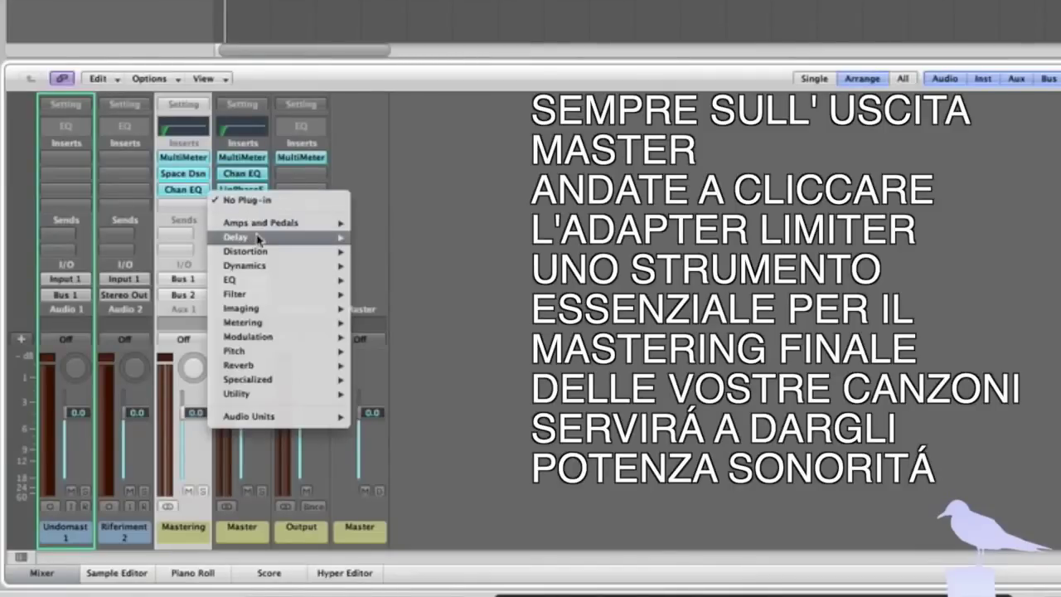
mouse_move(270, 254)
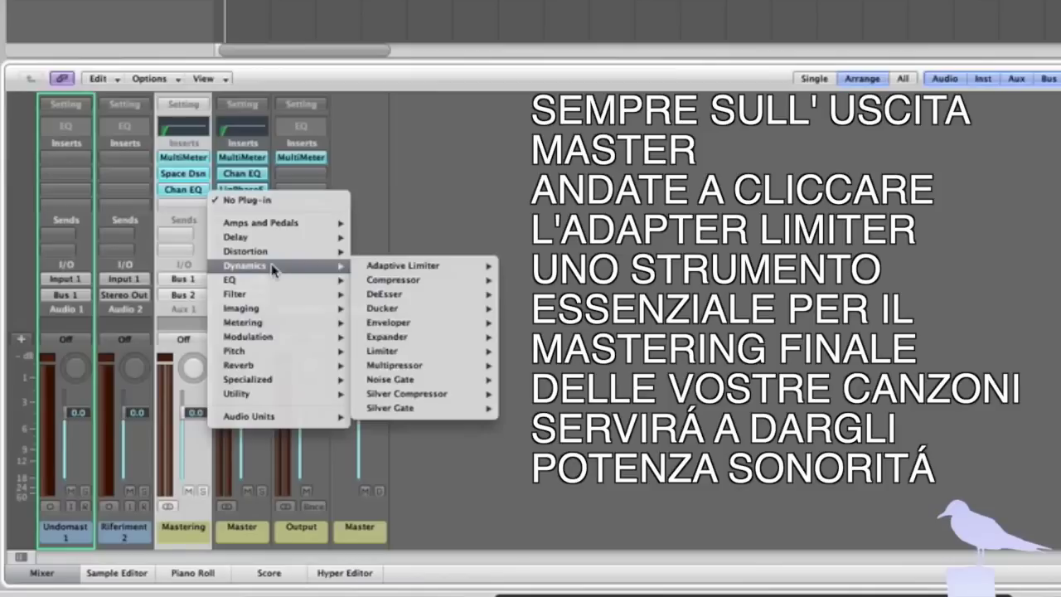
mouse_move(381, 272)
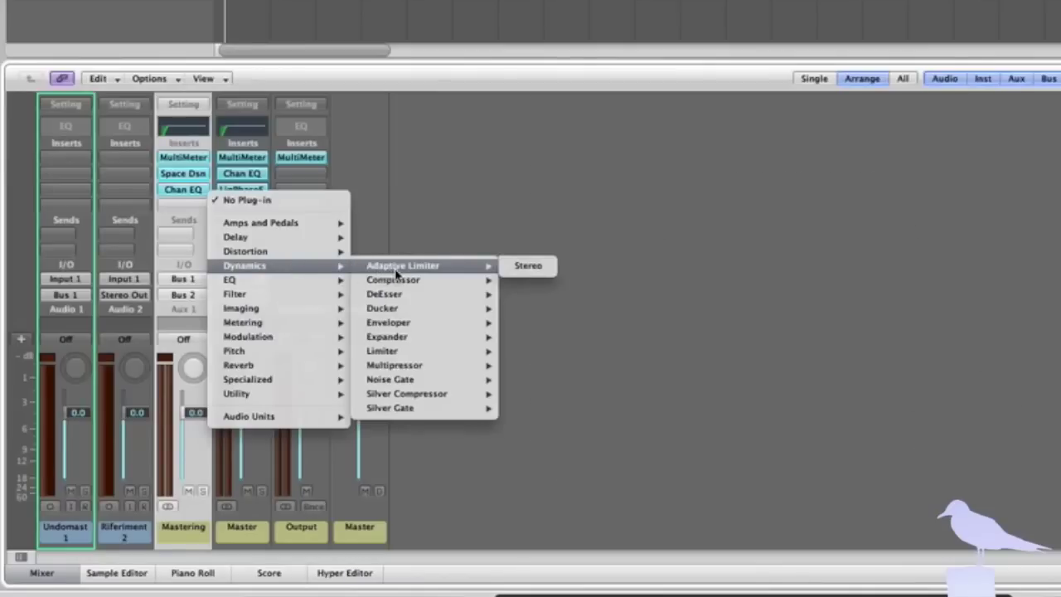
left_click(529, 275)
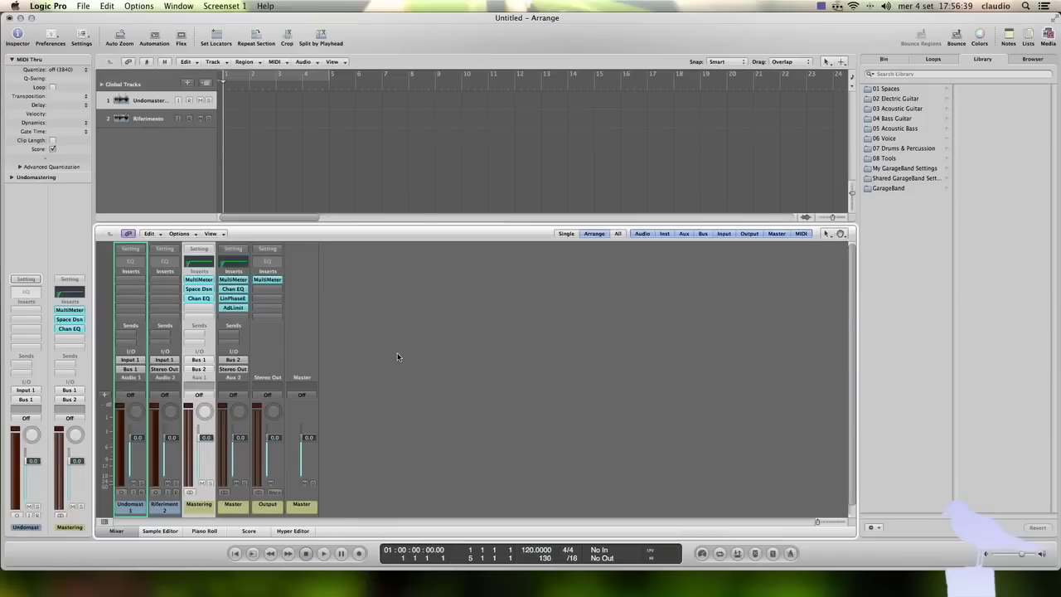
Step: Set the Adaptive Limiter's Out Ceiling to -0.1 dB, Gain to 5.6 dB and Input Scale to -1.8 dB
left_click_drag(150, 51, 500, 145)
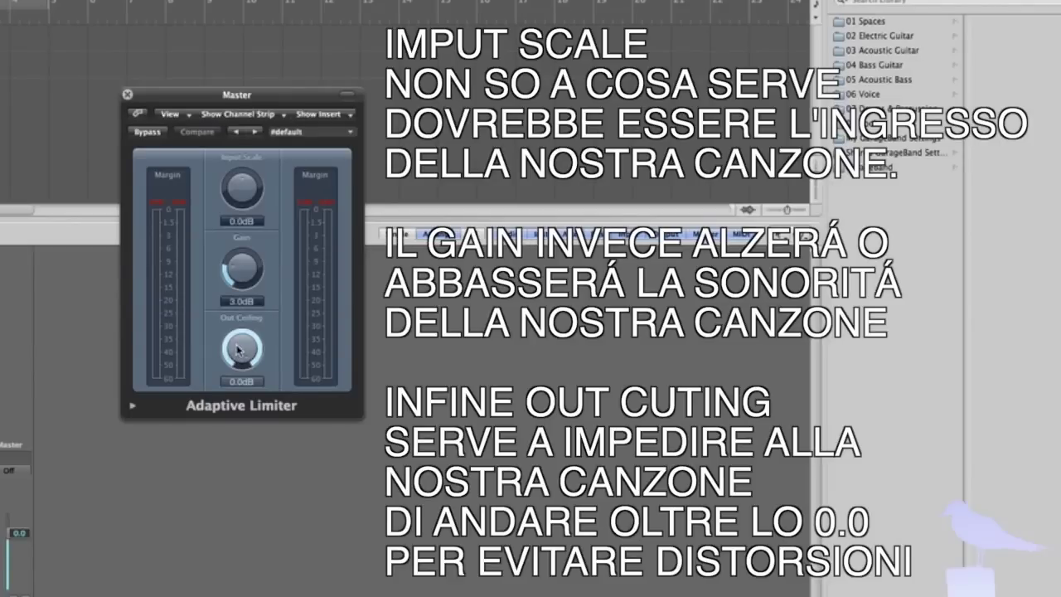
left_click_drag(237, 352, 237, 353)
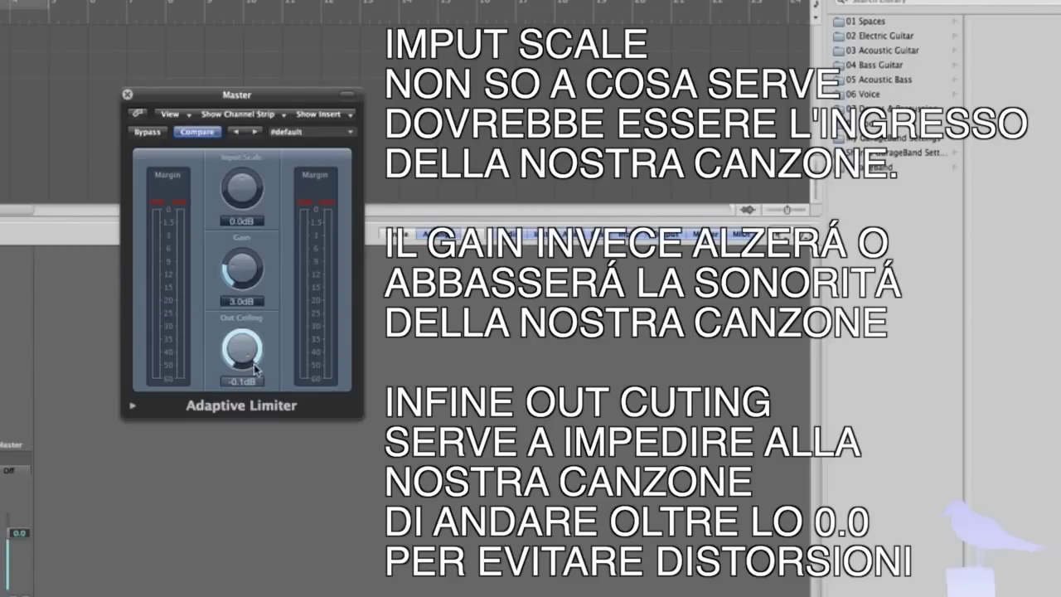
left_click_drag(236, 284, 224, 257)
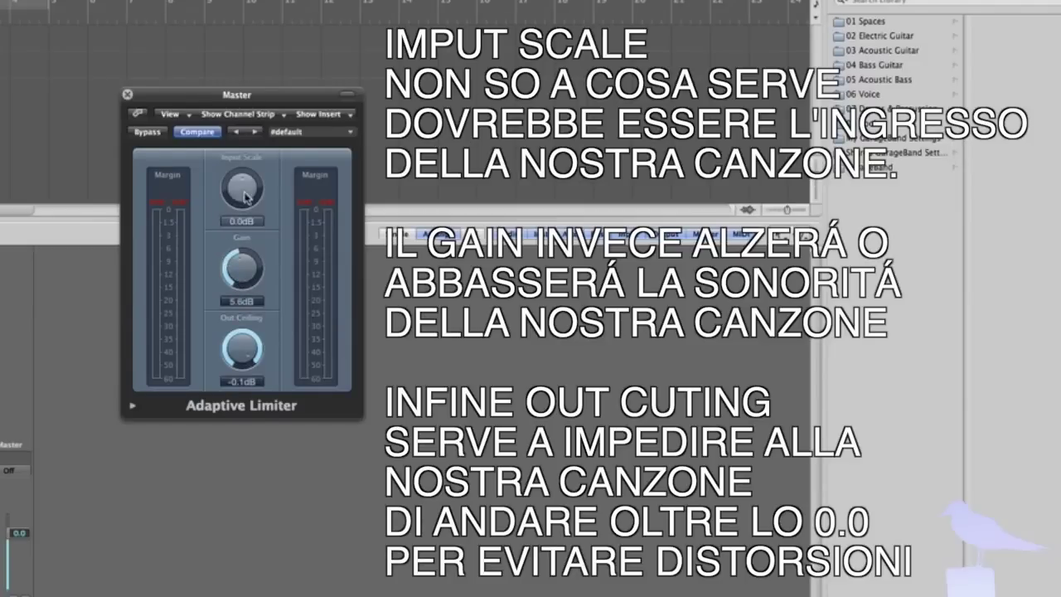
left_click_drag(236, 187, 236, 193)
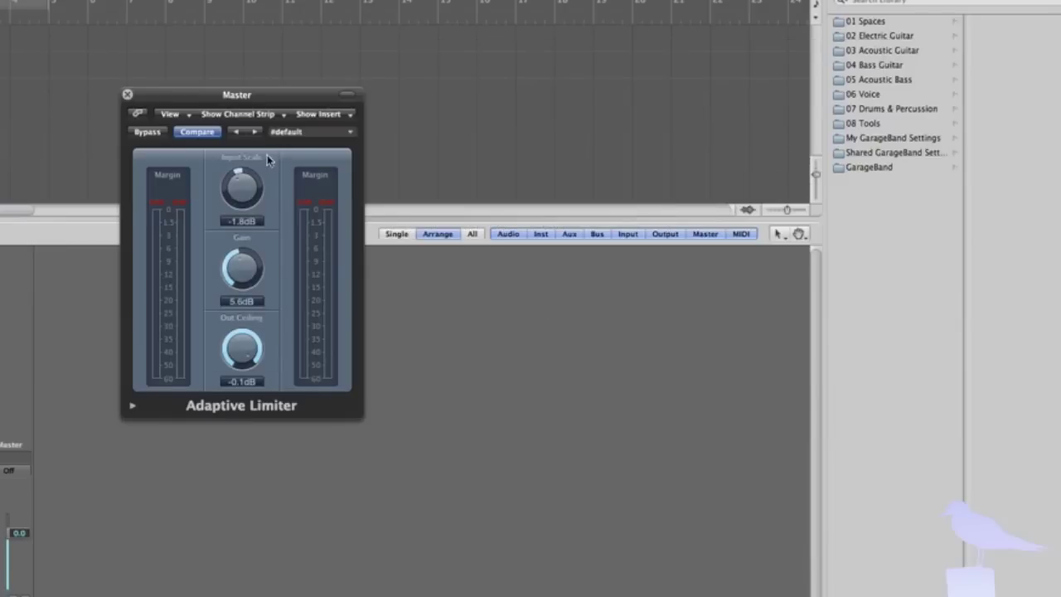
Step: Look through the Adaptive Limiter's presets from Add Density to Soft Limiter without loading one, and close its window
left_click(304, 134)
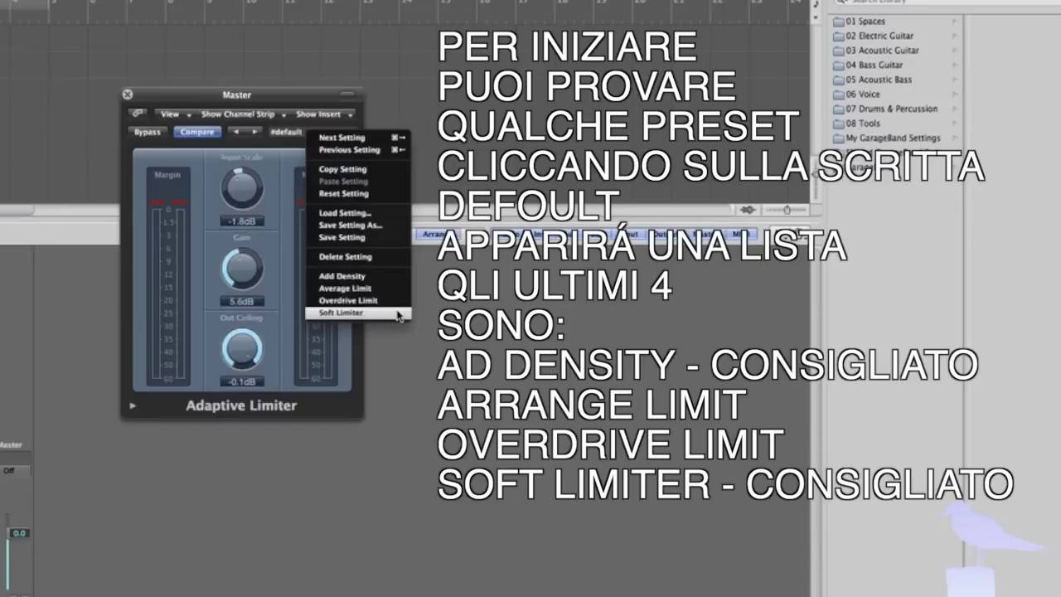
left_click(361, 339)
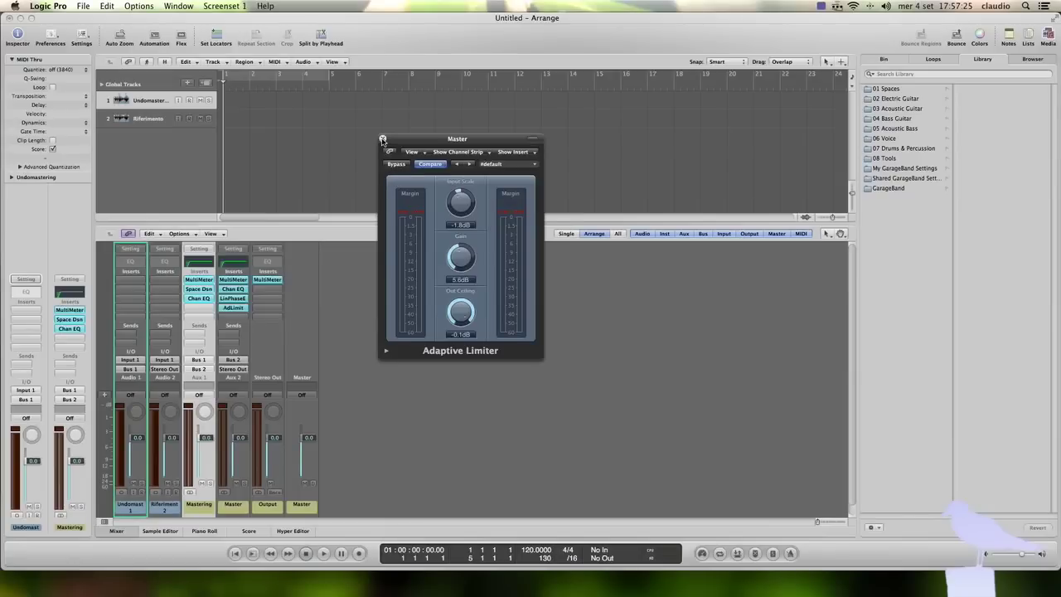
left_click(383, 139)
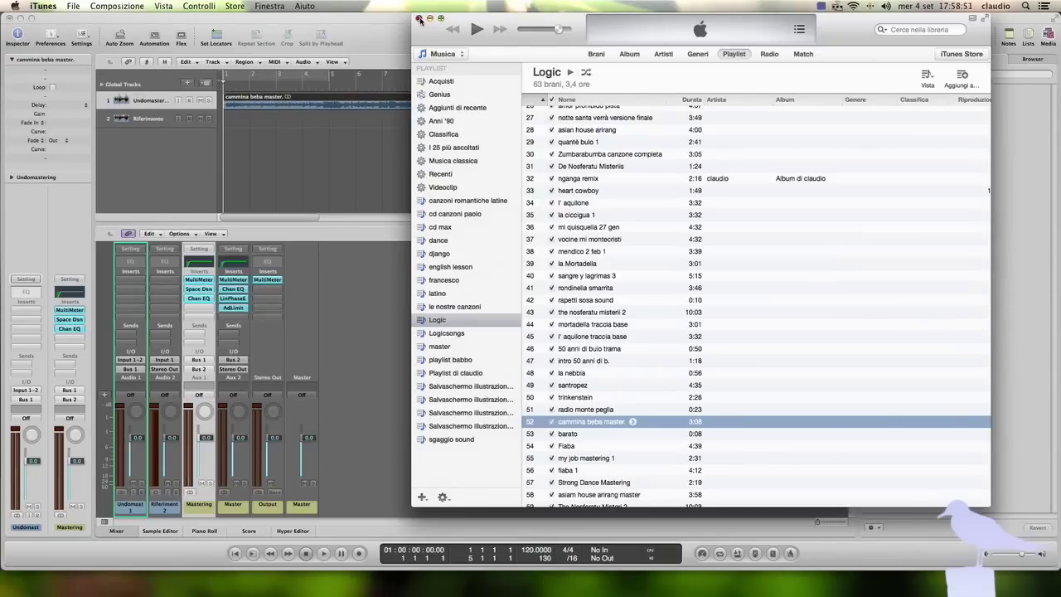
Step: Close the iTunes window and insert a stereo Multipressor in the fourth insert slot of the Mastering aux channel
left_click(420, 18)
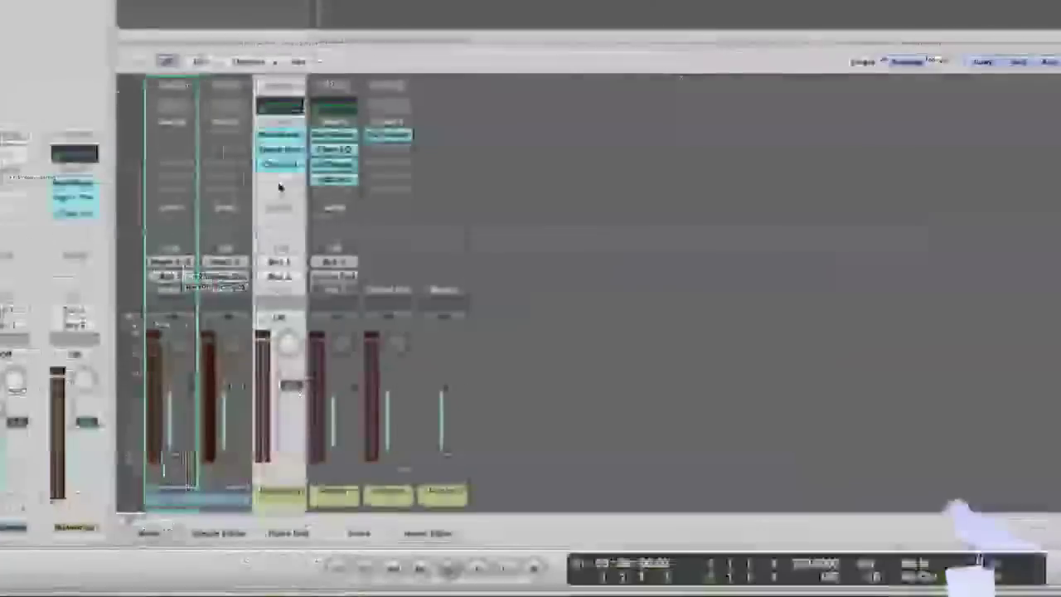
left_click(198, 311)
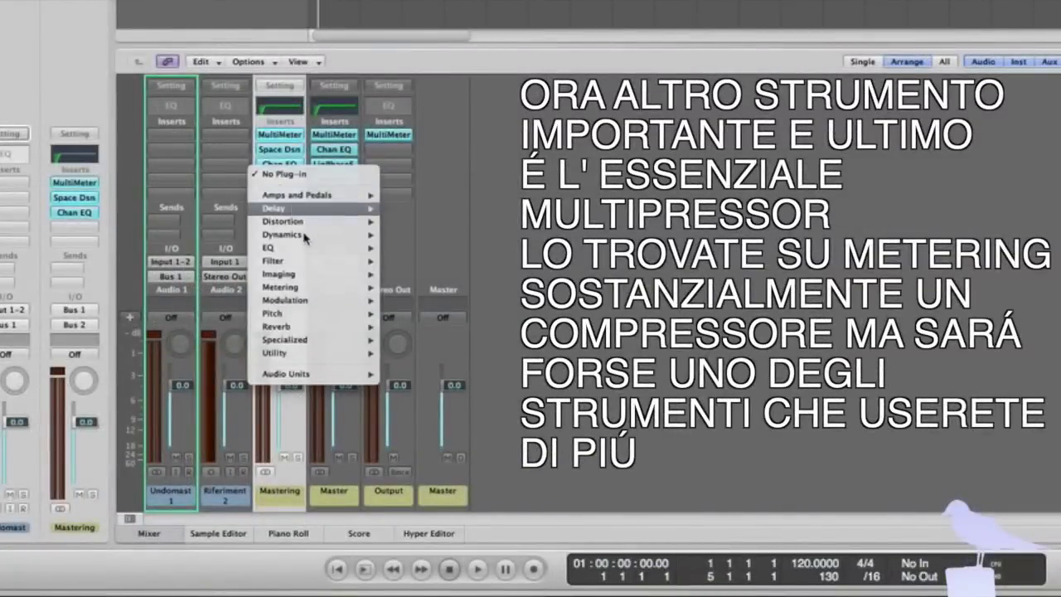
mouse_move(318, 287)
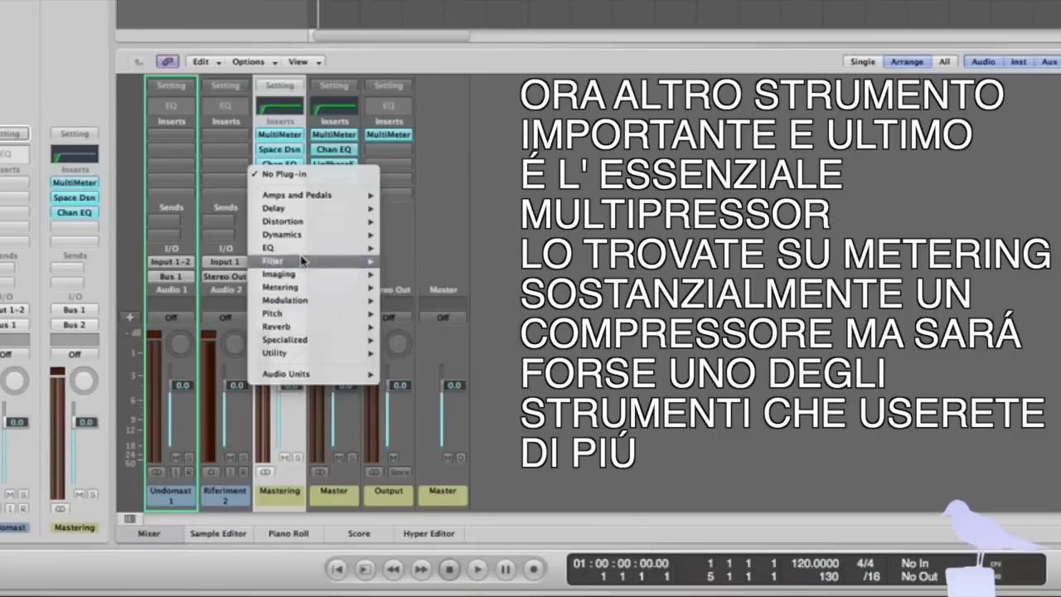
mouse_move(305, 236)
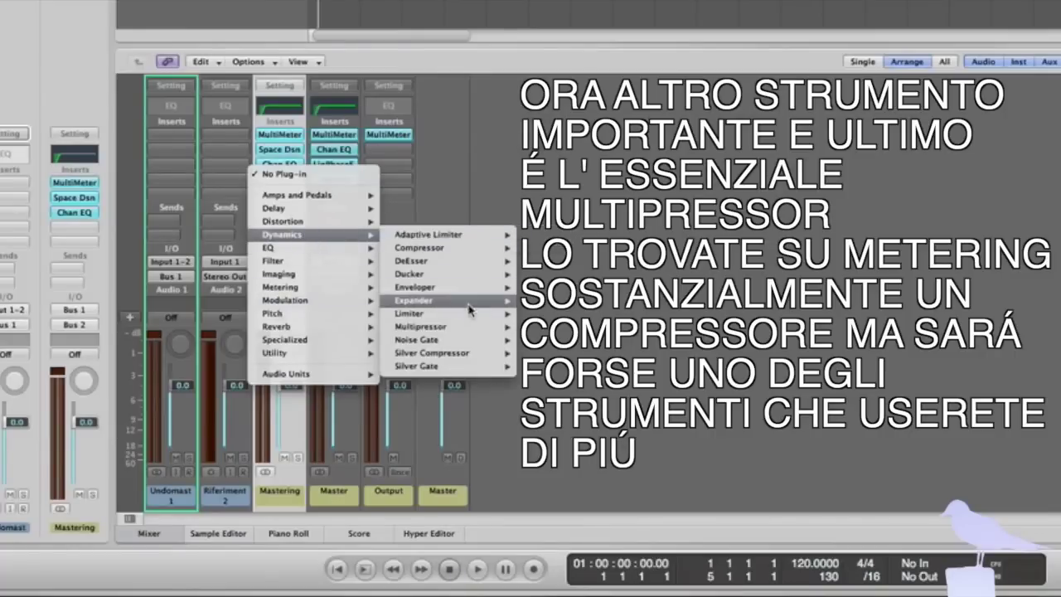
mouse_move(464, 334)
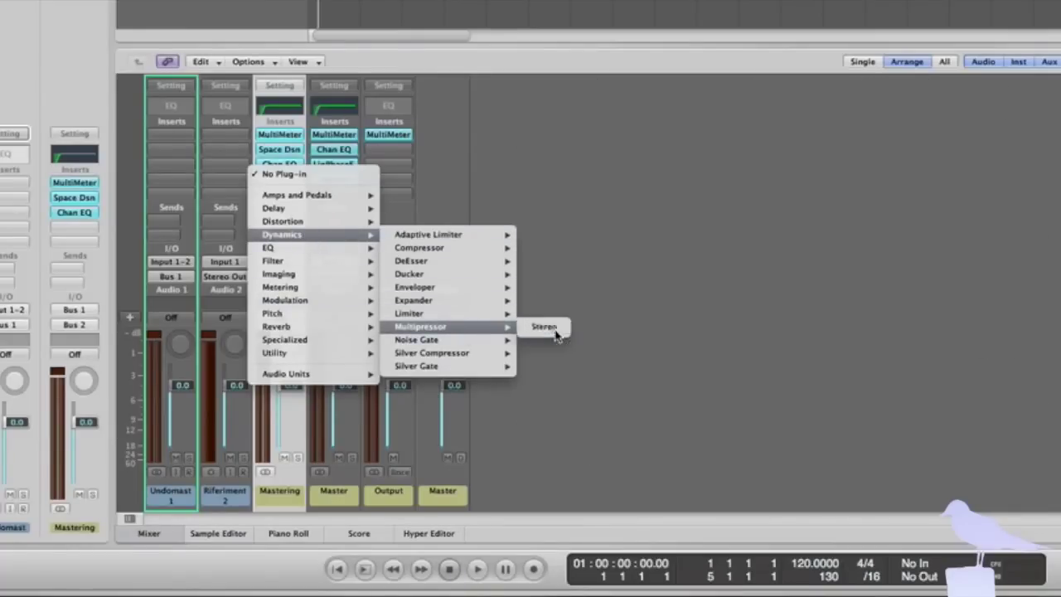
left_click(559, 333)
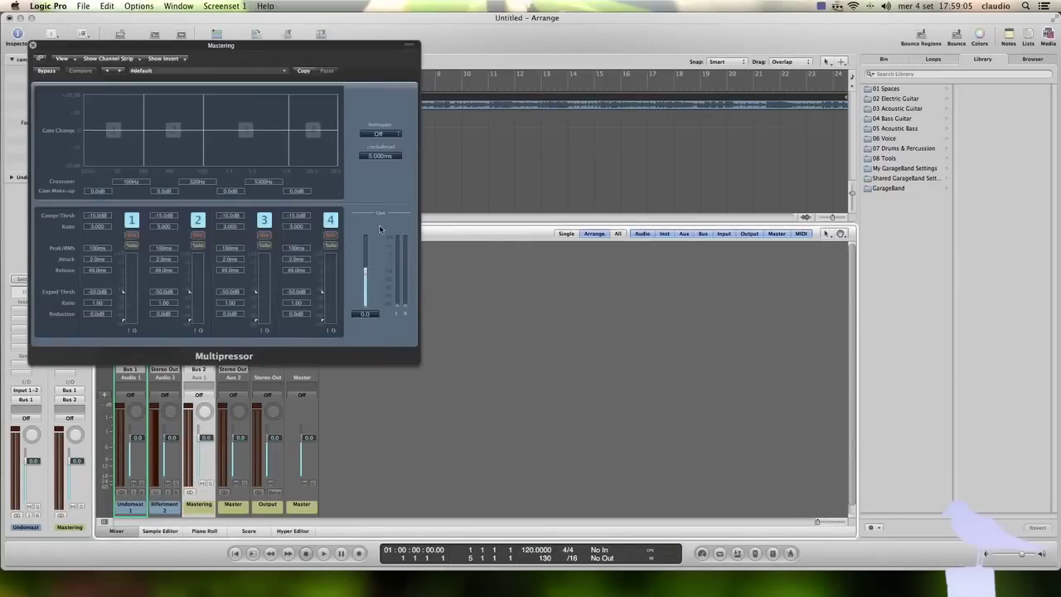
Step: Play the song and audition the Multipressor's band 4 in solo
left_click_drag(289, 50, 579, 164)
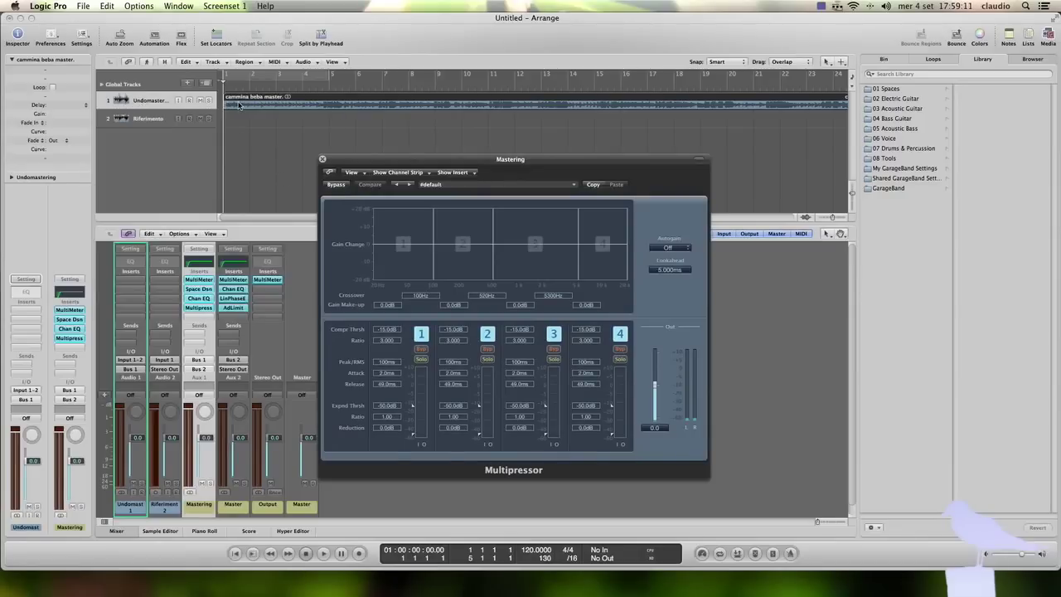
key("space")
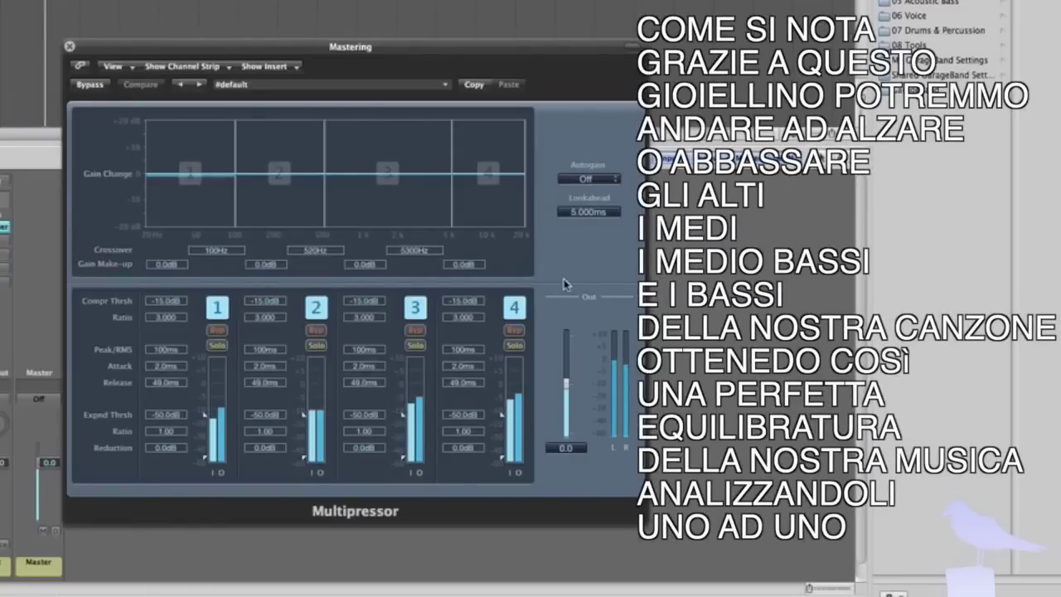
left_click(514, 345)
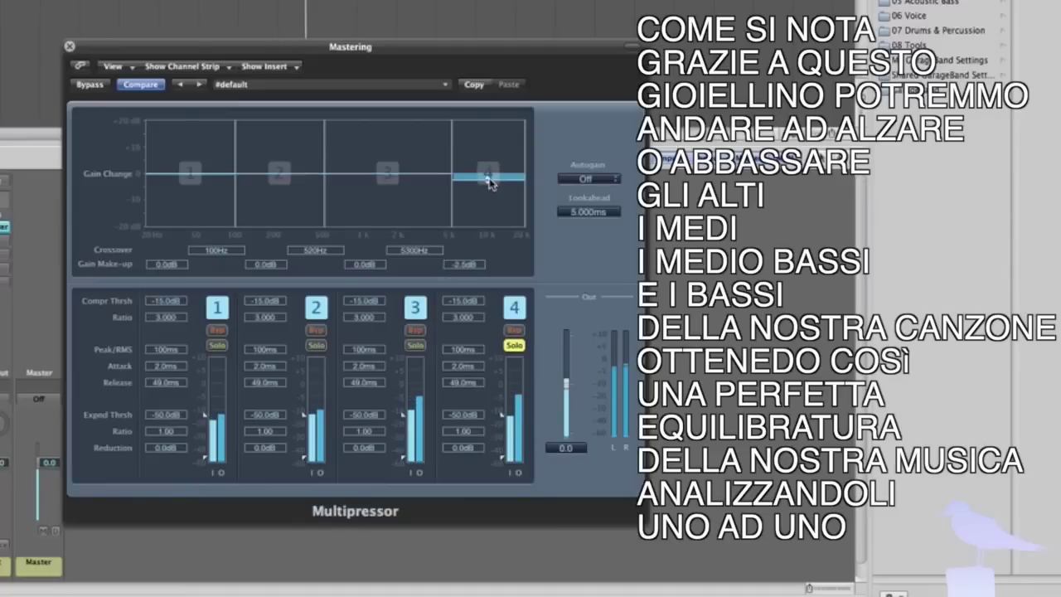
left_click(514, 345)
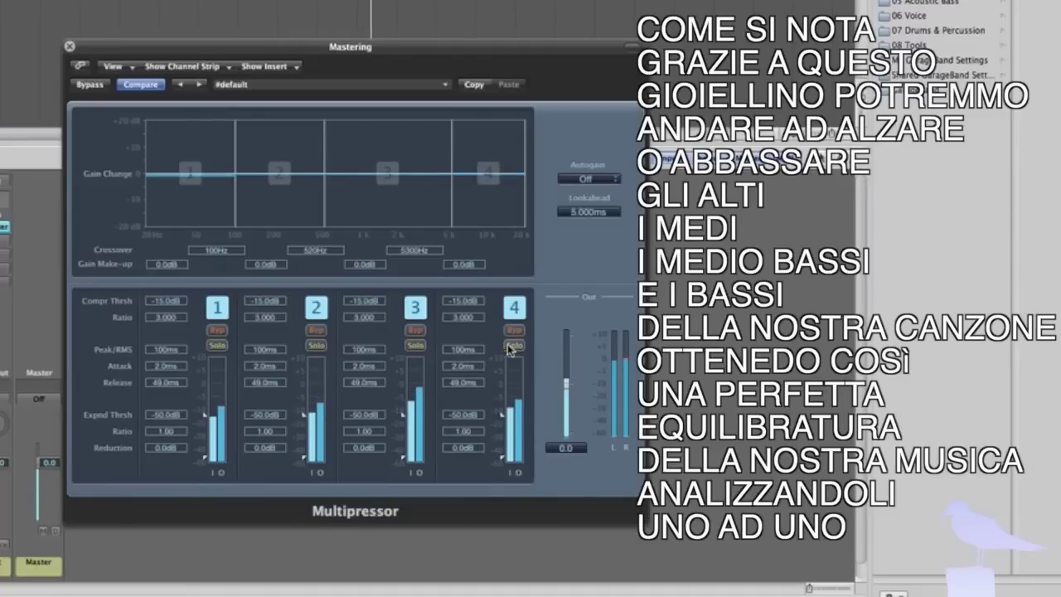
Step: Solo the Multipressor's band 3 and set the upper crossover to 6300 Hz and the lowest one to 85 Hz
left_click(415, 346)
left_click_drag(455, 204, 461, 209)
left_click_drag(235, 197, 224, 199)
Step: Set band 3's gain make-up to -2.5 dB, adjust band 2's gain make-up and take band 3 out of solo
mouse_move(391, 174)
left_mouse_down()
mouse_move(393, 195)
mouse_move(391, 176)
left_mouse_up()
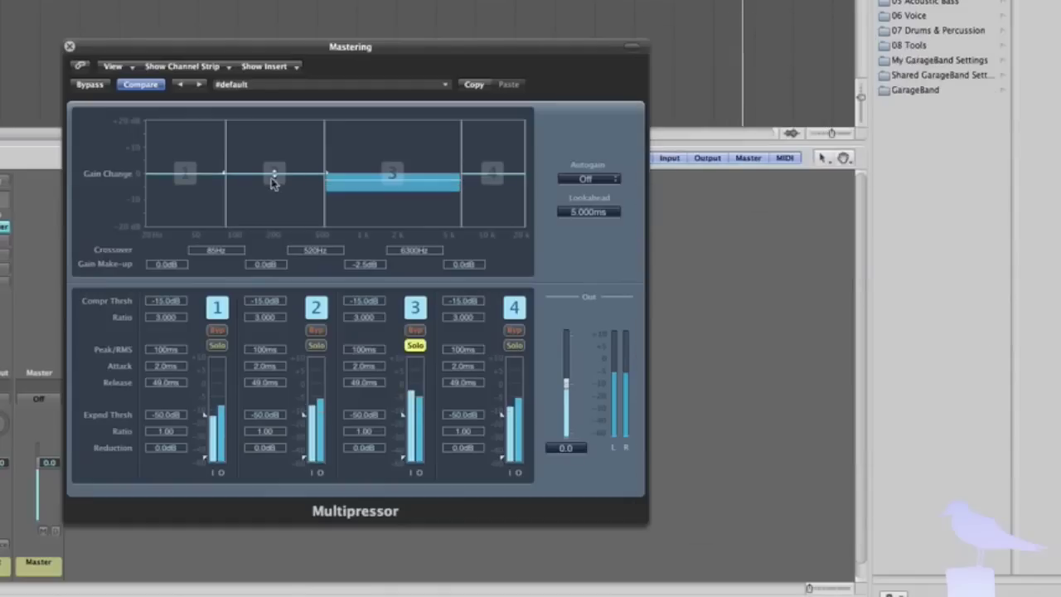
left_click_drag(276, 176, 274, 171)
left_click(416, 346)
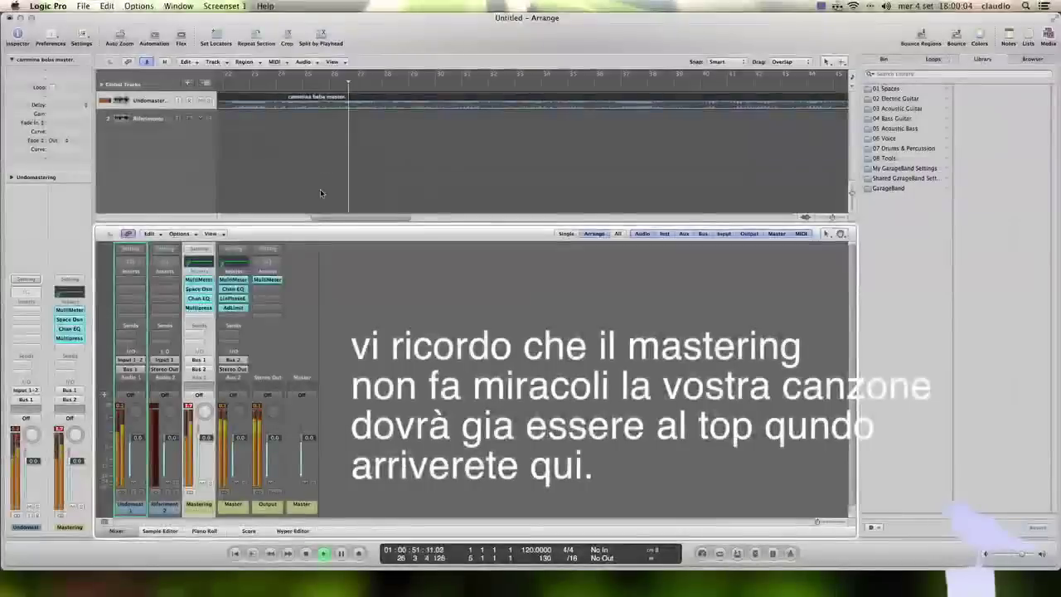
Step: Load the Final Mix - Rock mastering preset in the Master channel's Linear Phase EQ and close its window
double_click(234, 299)
left_click(568, 141)
mouse_move(614, 282)
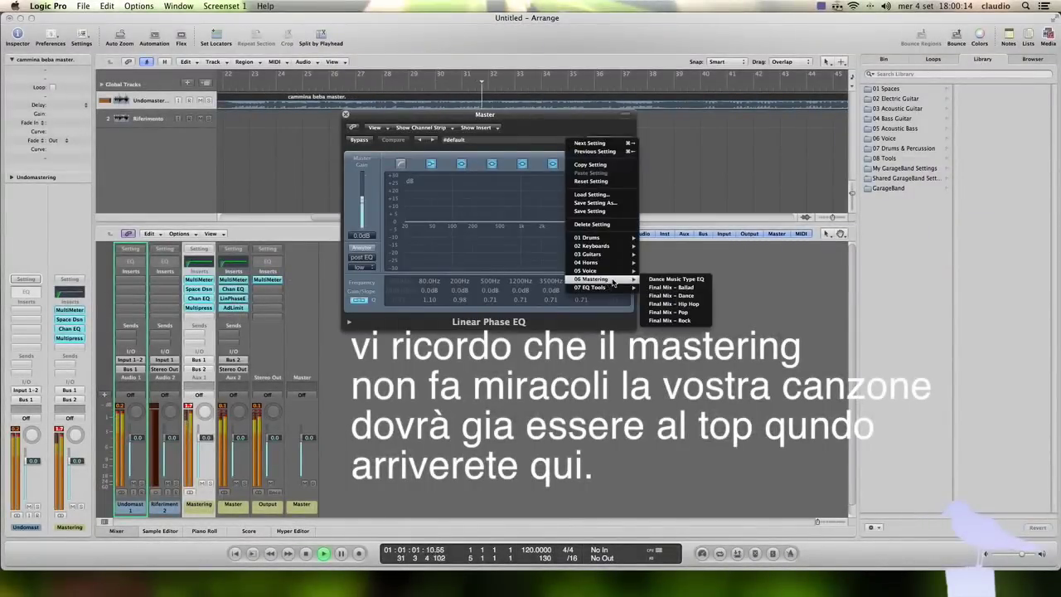
left_click(670, 320)
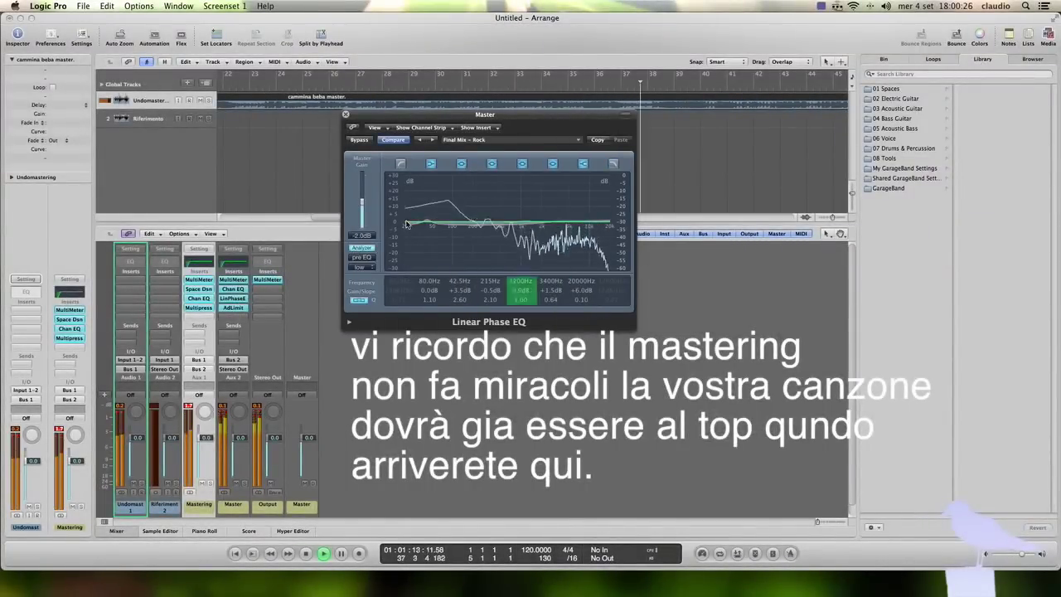
left_click(346, 114)
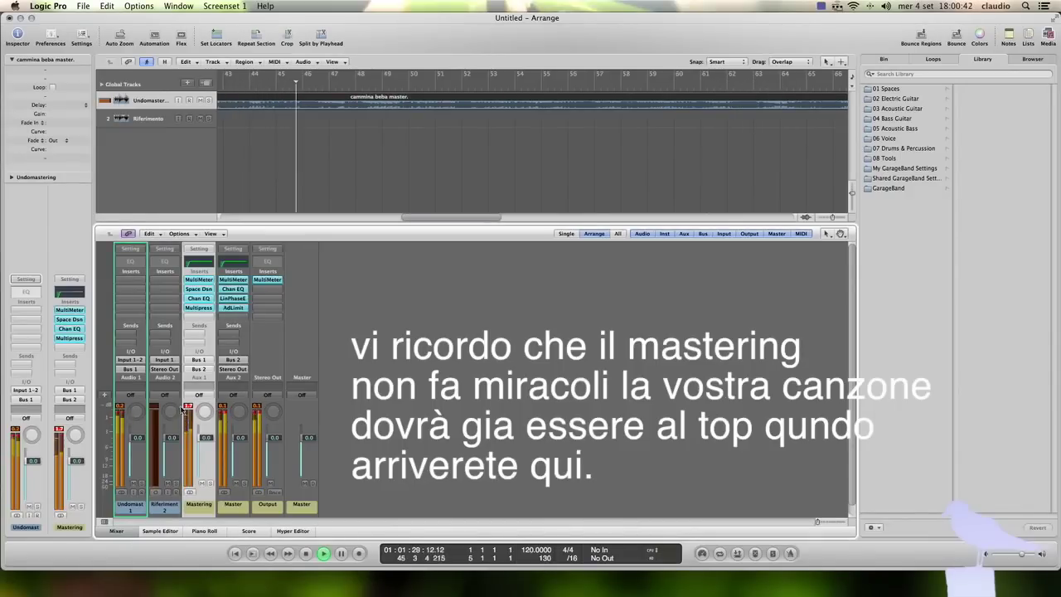
Step: Check the Master channel's Adaptive Limiter meters during playback and close its window
left_click(233, 310)
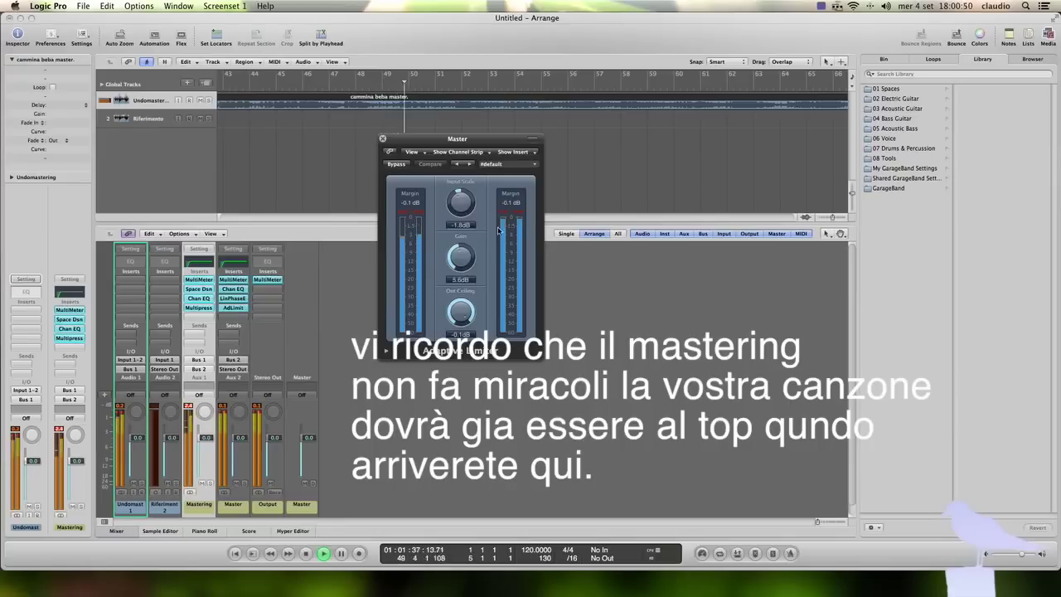
left_click(382, 139)
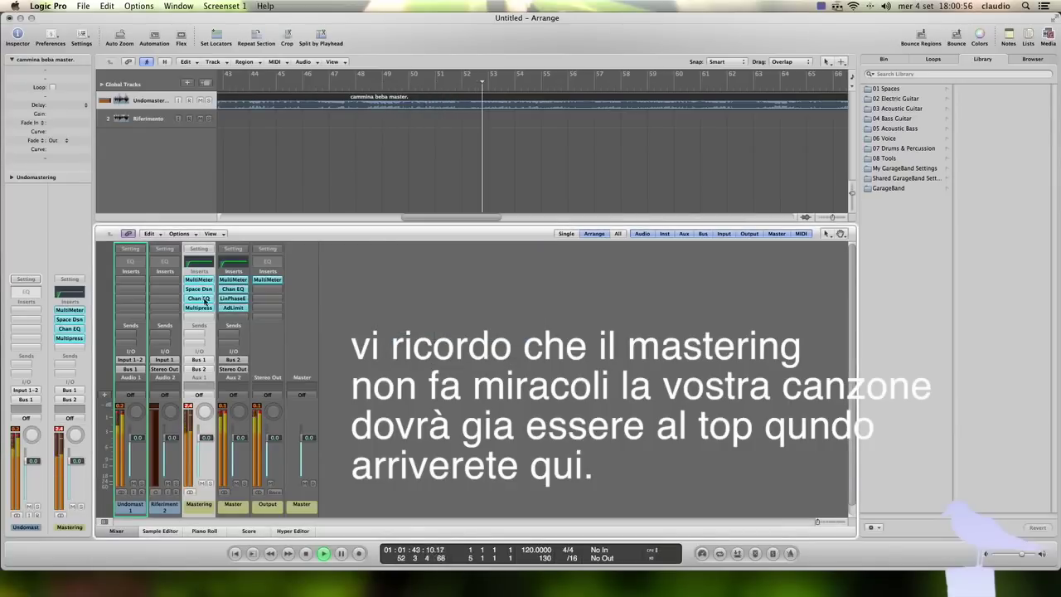
Step: Make a small adjustment in the Mastering channel's Space Designer and close its window
double_click(202, 291)
left_click_drag(376, 201, 377, 199)
left_click(34, 46)
Step: Open the Mastering channel's MultiMeter to examine the song's spectrum and levels during playback
double_click(201, 280)
left_click_drag(453, 226, 430, 201)
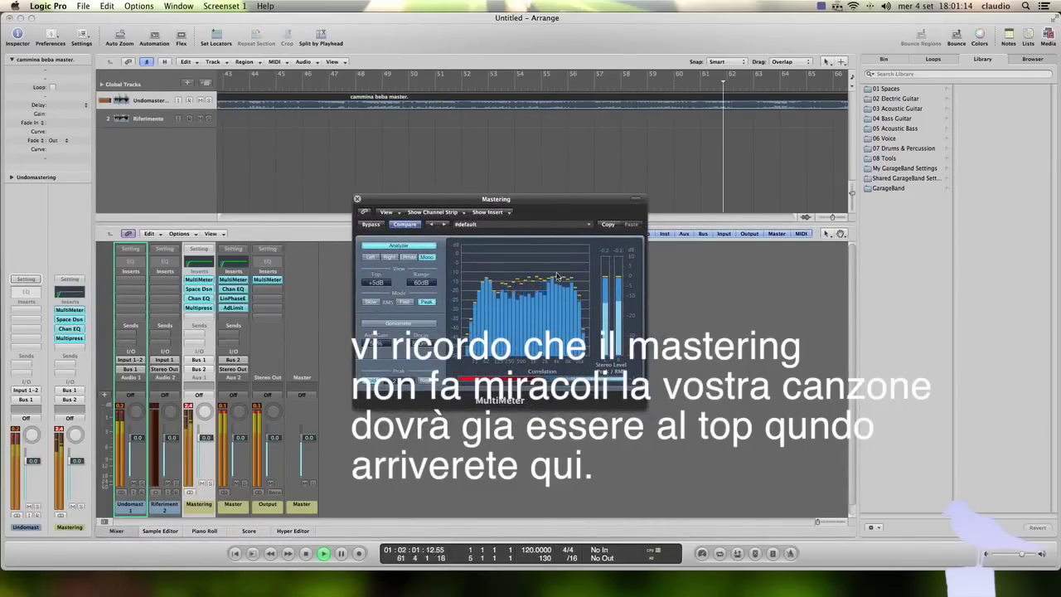
Step: Close the Mastering channel's MultiMeter and open the Output channel's MultiMeter to examine the final spectrum and levels during playback
left_click(357, 200)
double_click(268, 279)
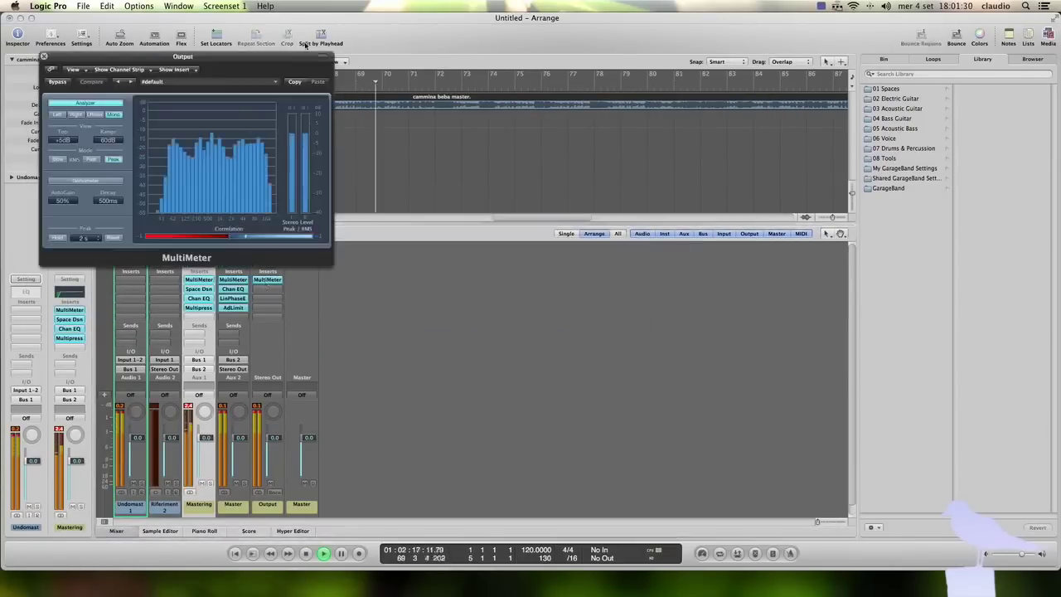
left_click(309, 309)
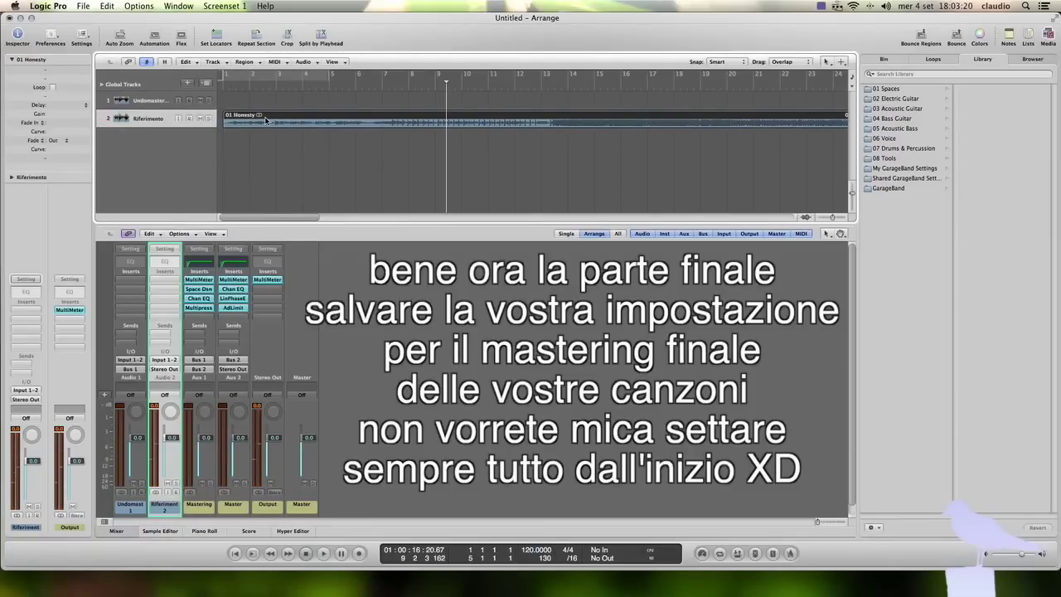
Step: Delete the 01 Honesty region from the Riferimento track and save the project as the template Mastering Test 2 in Project Templates
key("Delete")
key("Return")
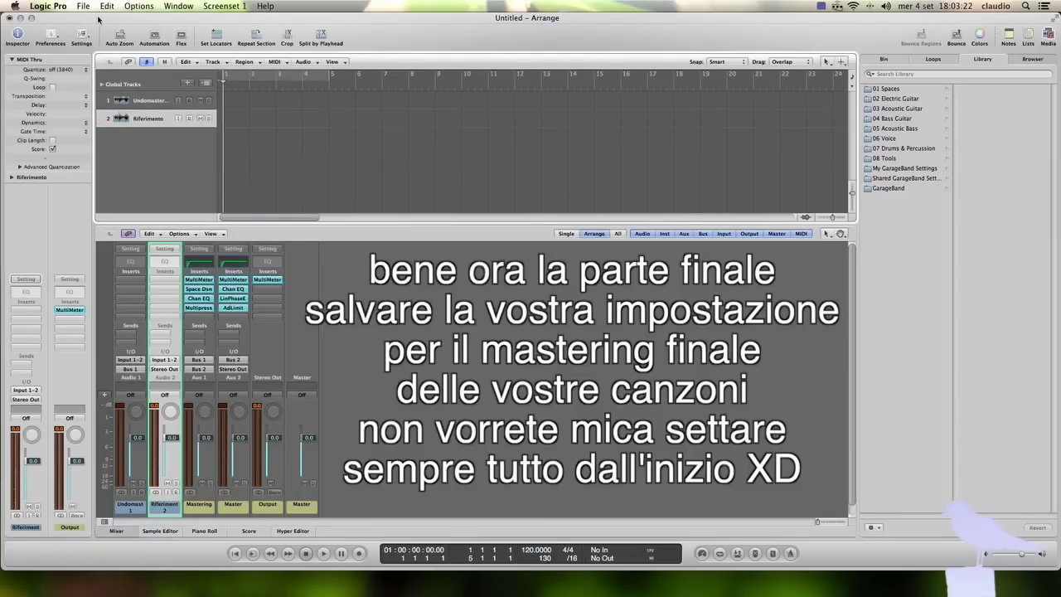
left_click(84, 6)
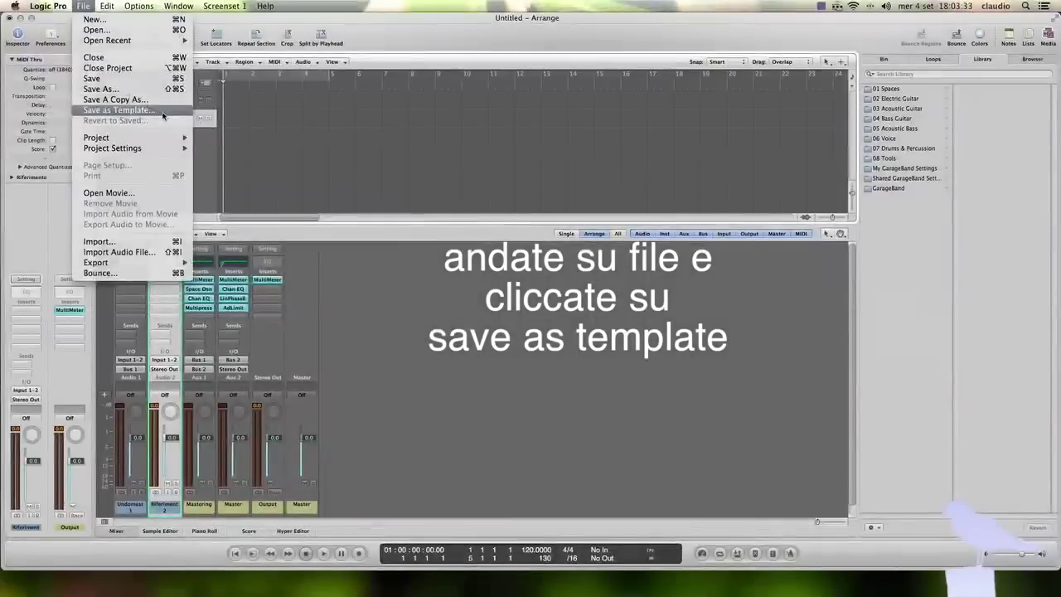
left_click(294, 203)
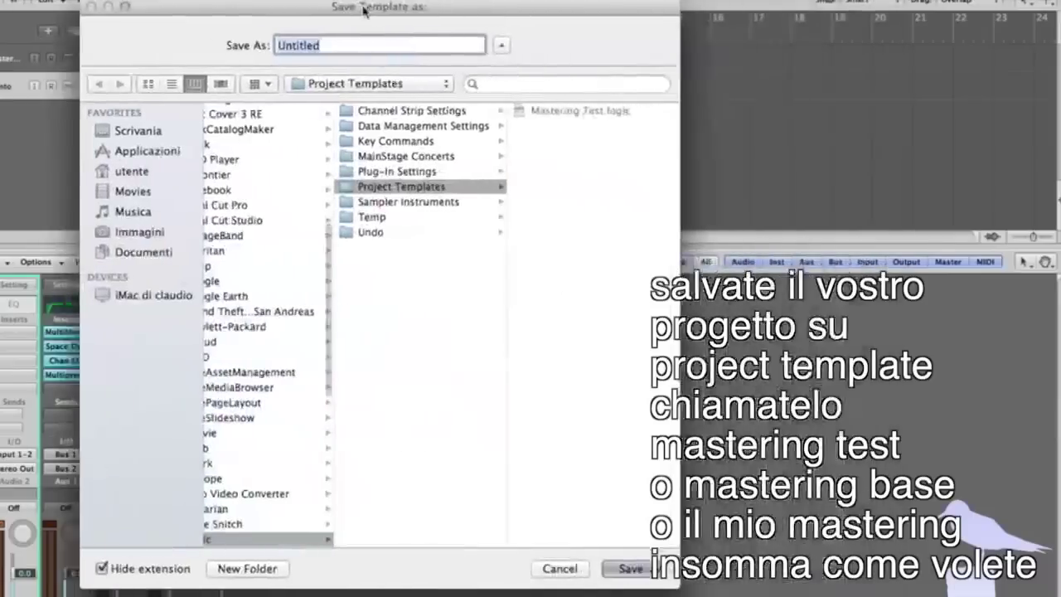
type("Mastering")
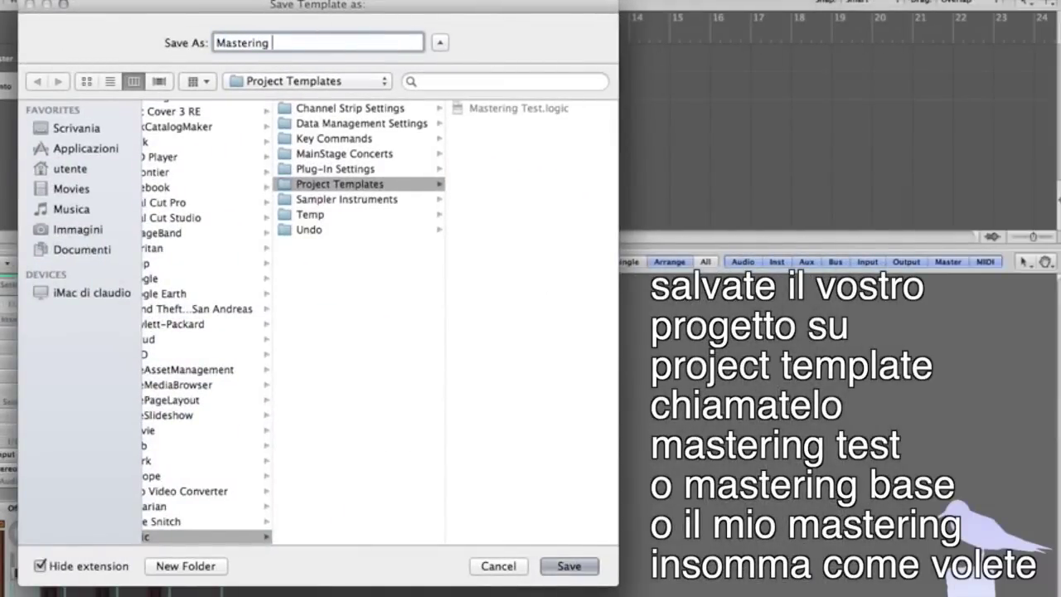
type(" Test 2")
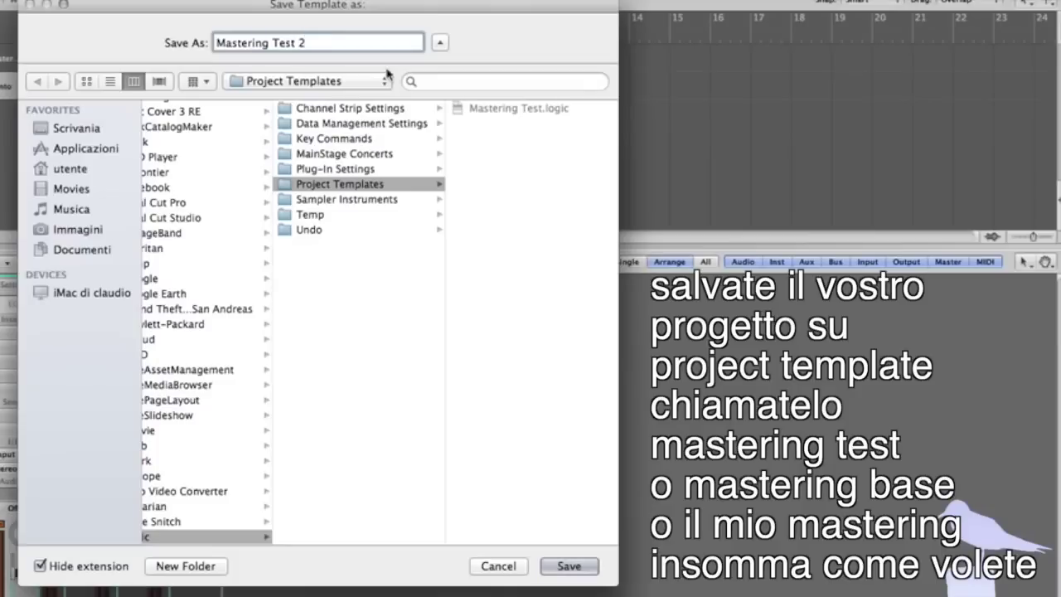
left_click(569, 566)
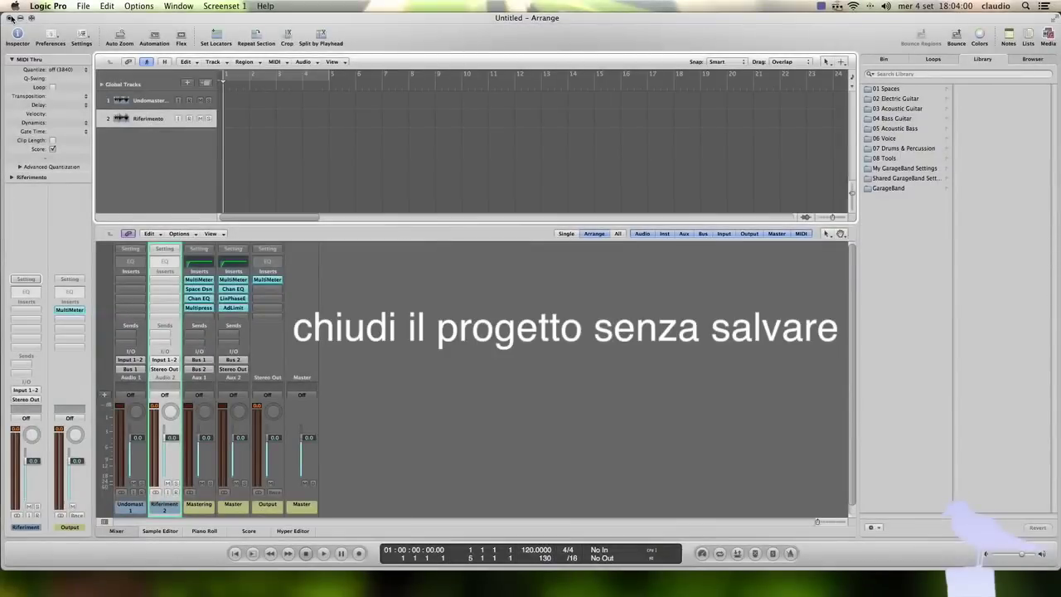
Step: Close the project without saving and create a new one from the Mastering Test 2 template, leaving the new project unsaved
left_click(9, 18)
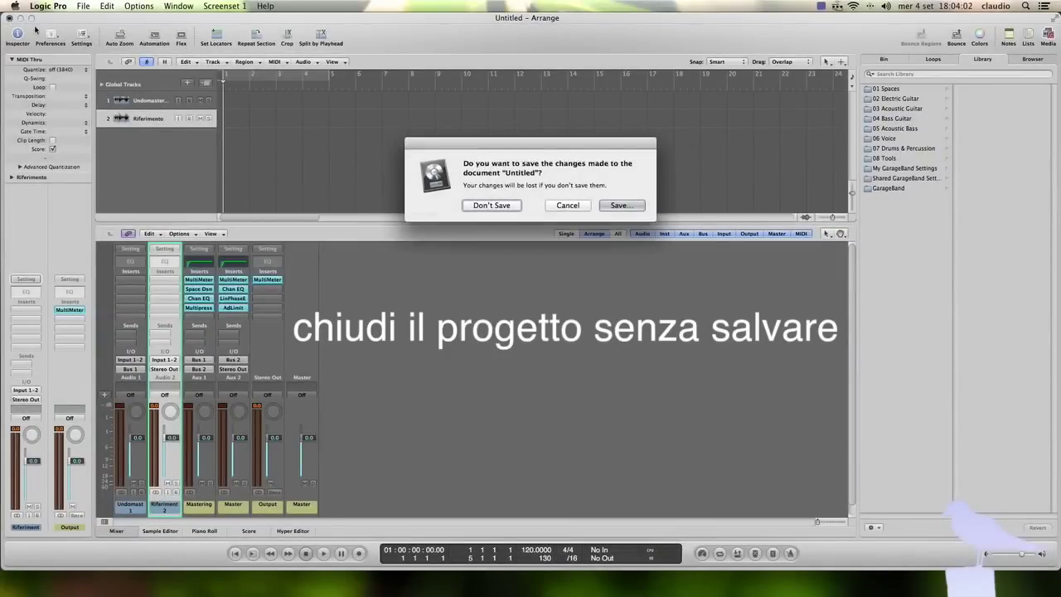
left_click(492, 205)
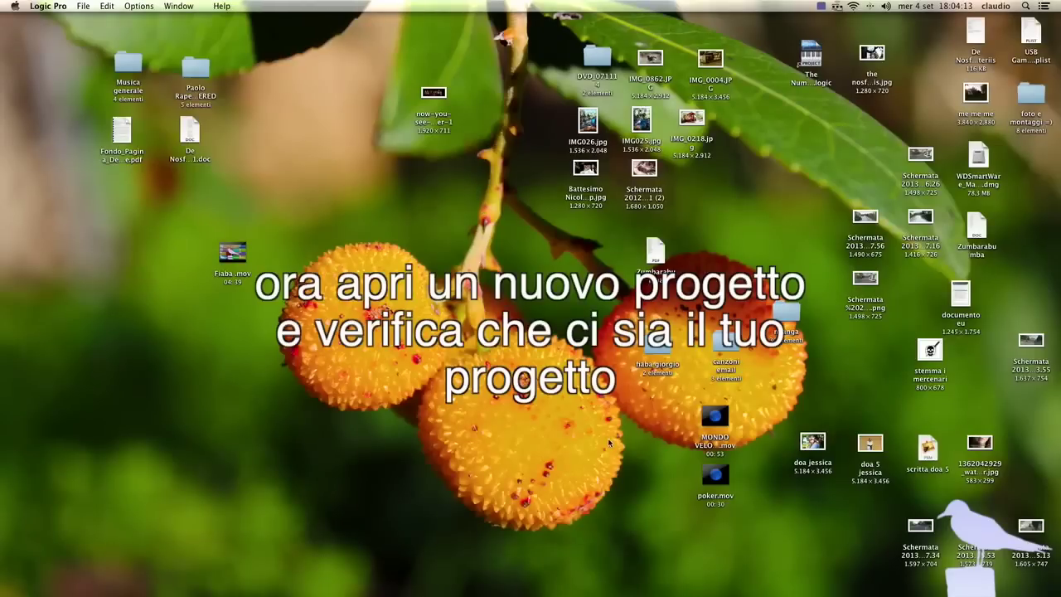
left_click(83, 6)
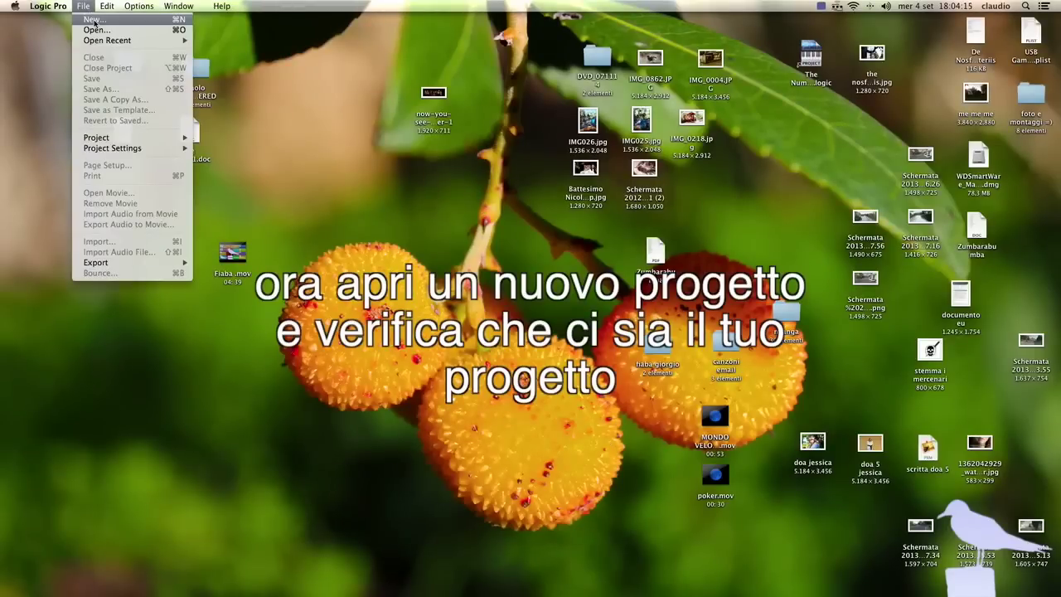
left_click(111, 21)
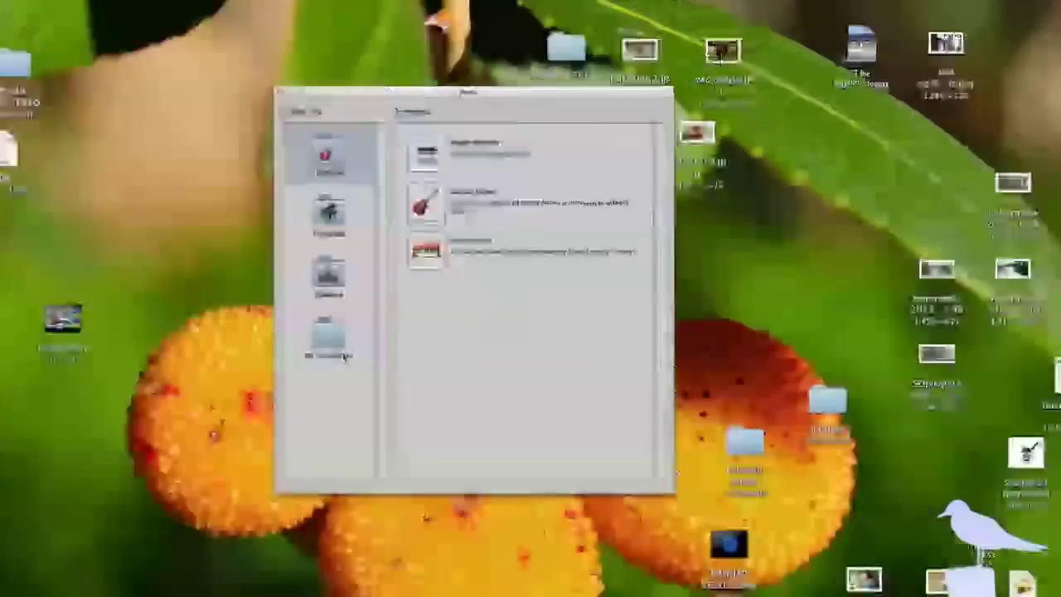
left_click(435, 275)
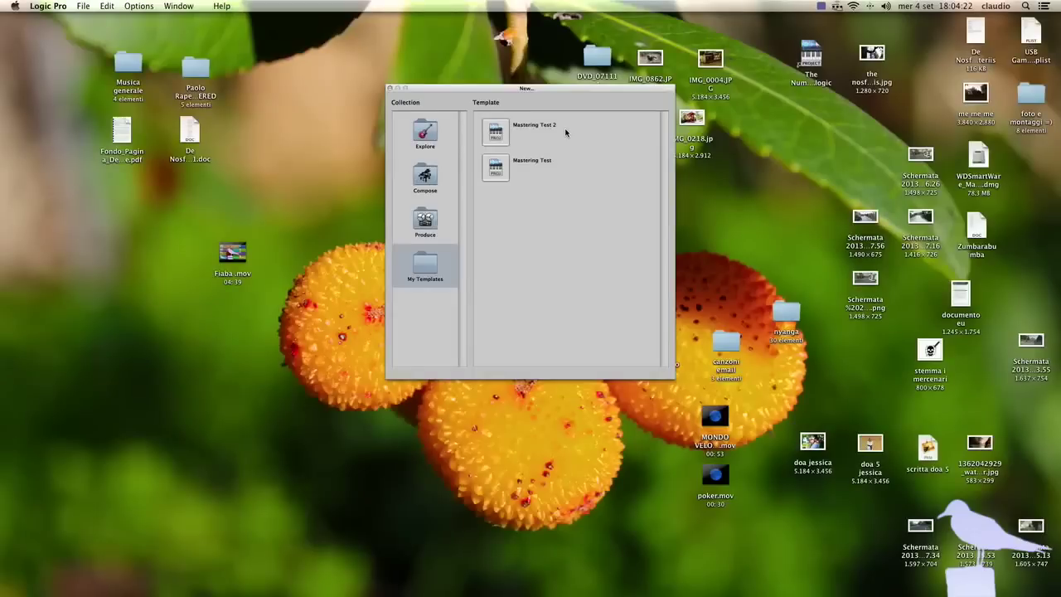
double_click(493, 141)
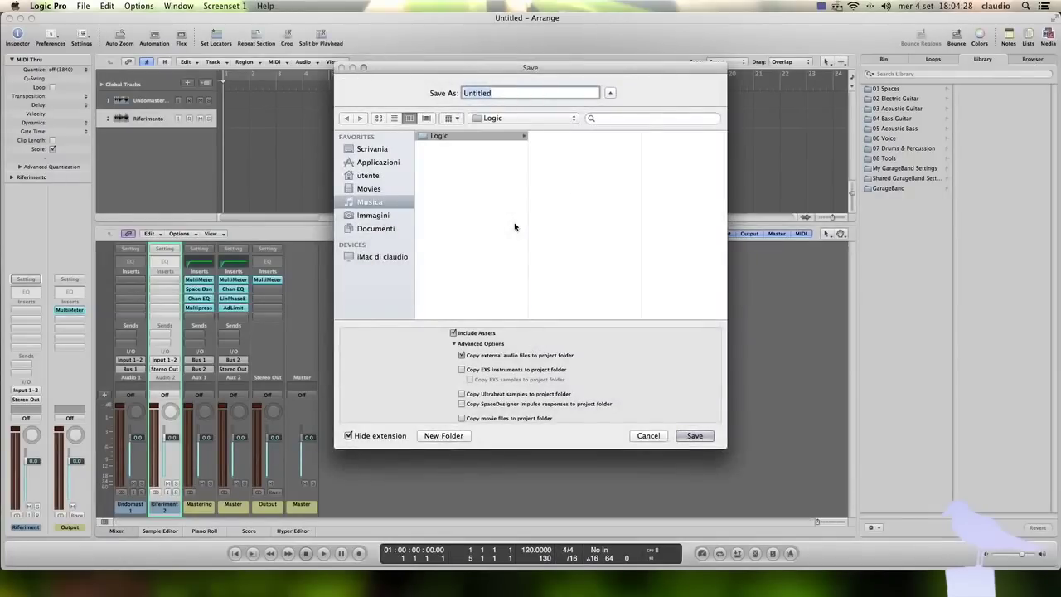
left_click(648, 435)
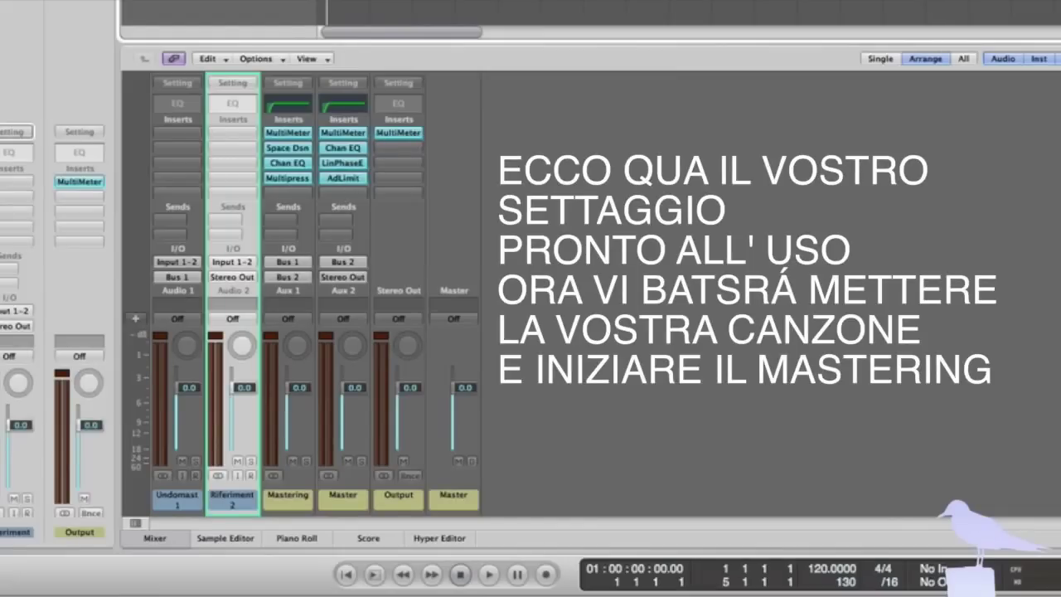
Step: Go through the Mastering, Master and Output channel strips to check the template's inserts and routing, and close the project
key("Up")
key("Down")
left_click(296, 502)
left_click(334, 503)
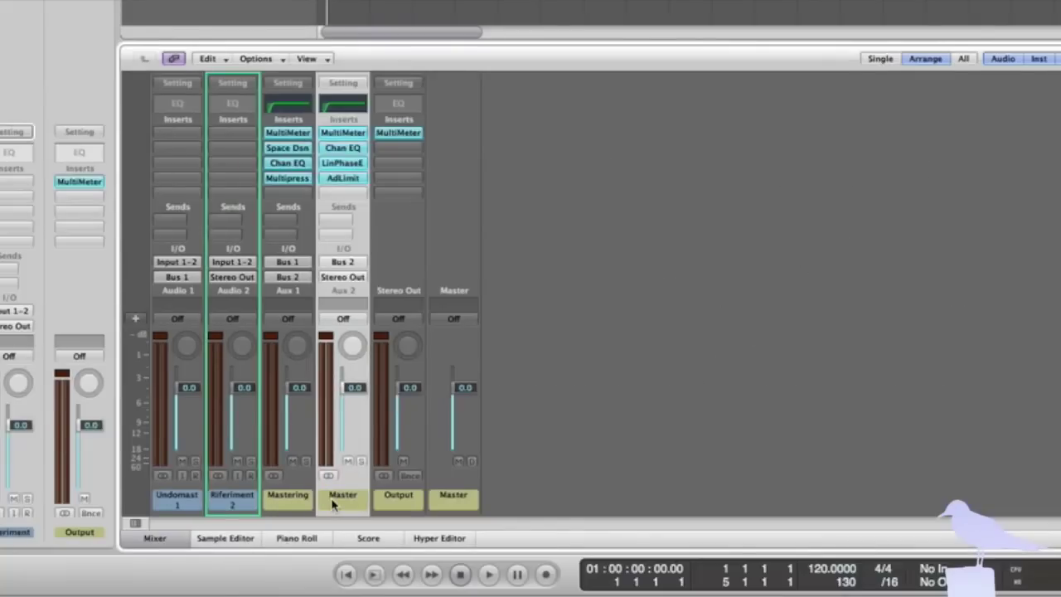
left_click(385, 503)
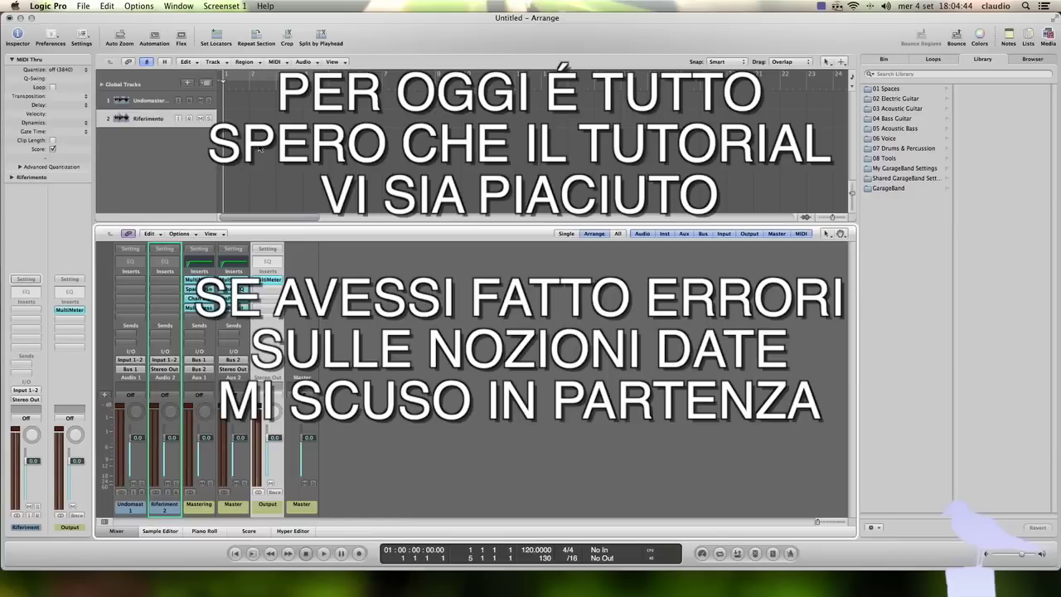
left_click(10, 18)
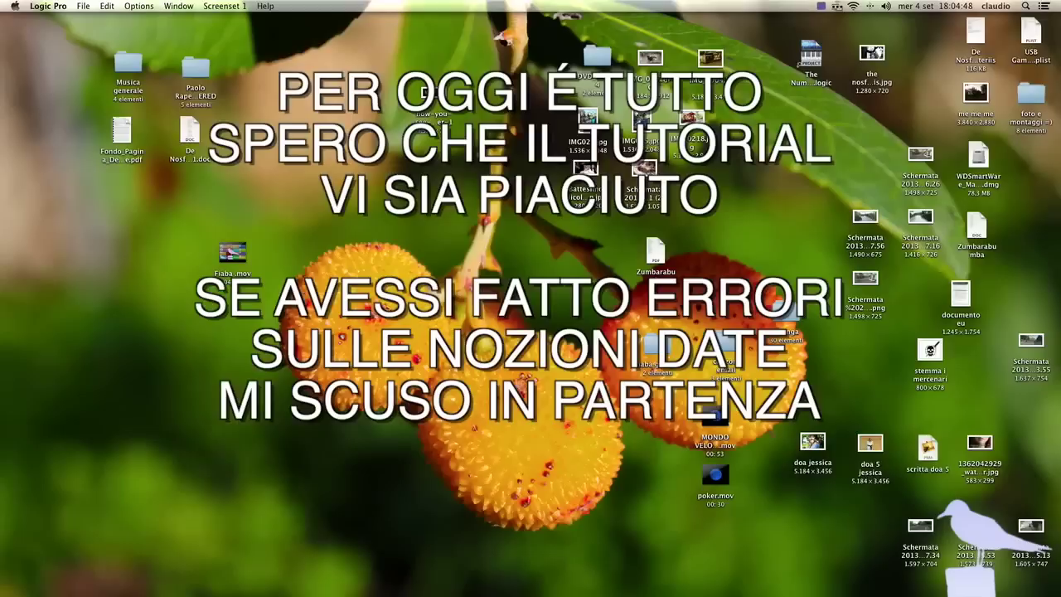
mouse_move(567, 593)
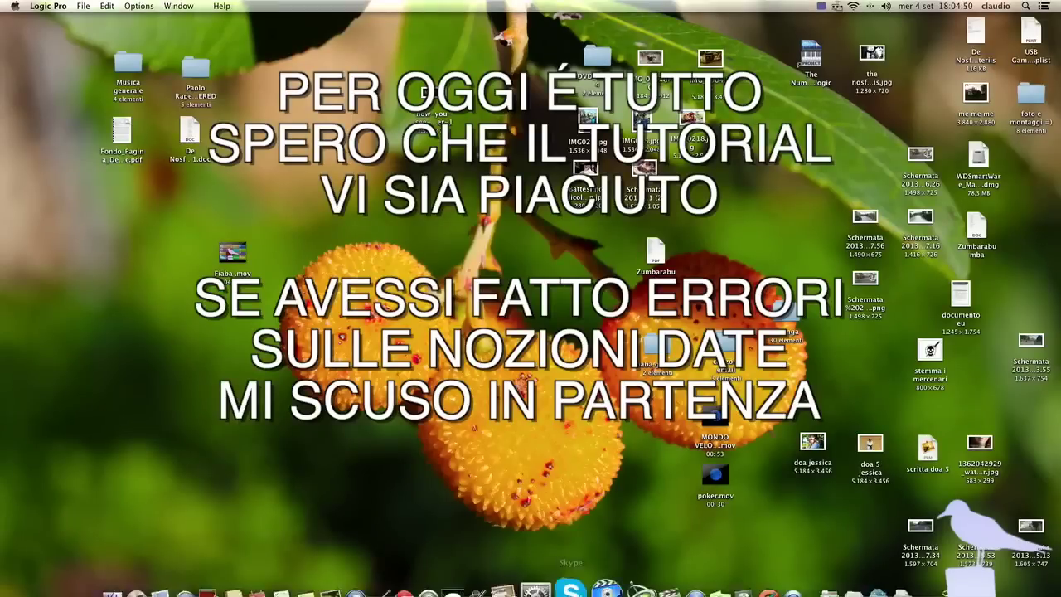
left_click(767, 568)
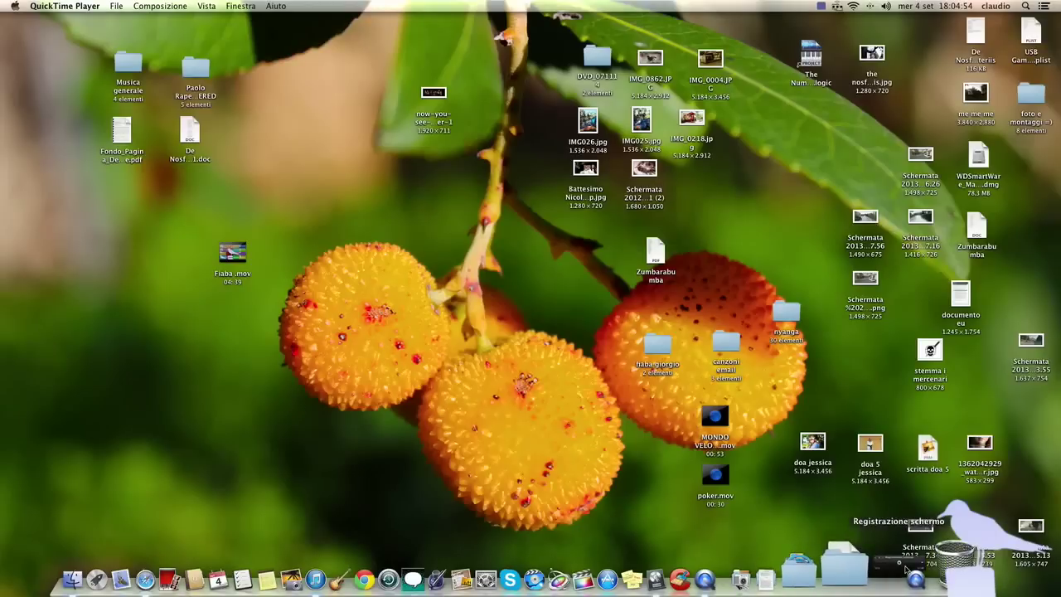